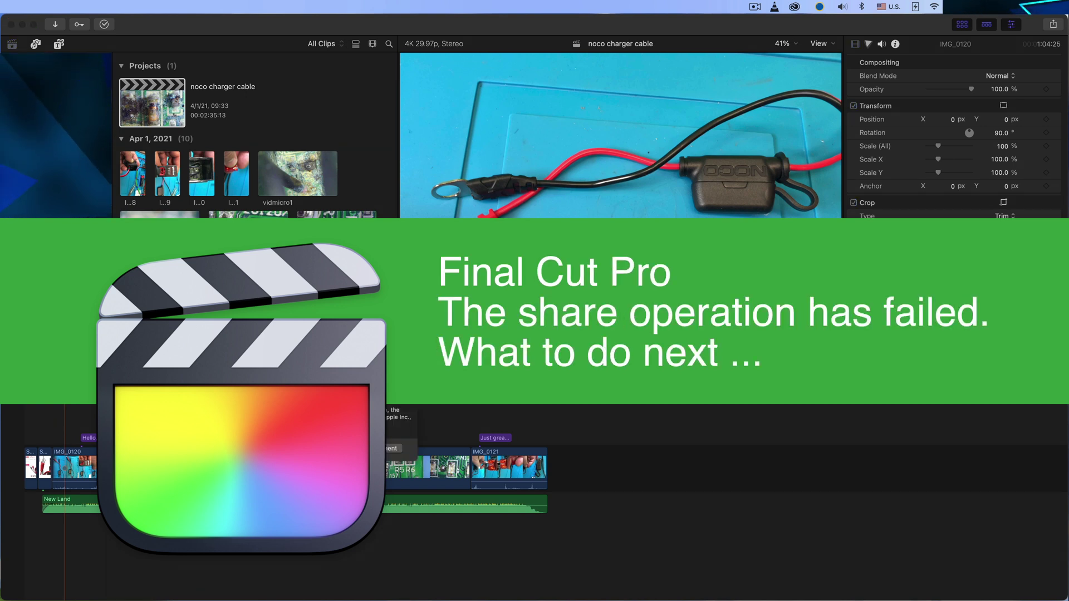
Close the About Final Cut Pro window and select the noco charger cable project.
{"action": "left_click_drag", "start_coordinate": [309, 383], "coordinate": [664, 176]}
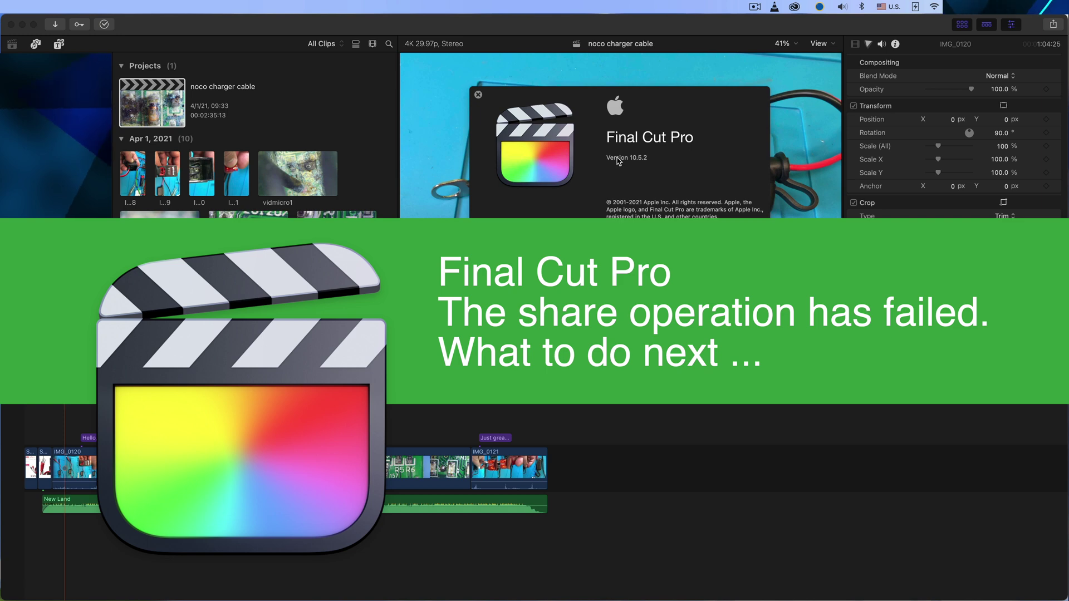
{"action": "left_click", "coordinate": [478, 95]}
{"action": "left_click", "coordinate": [152, 104]}
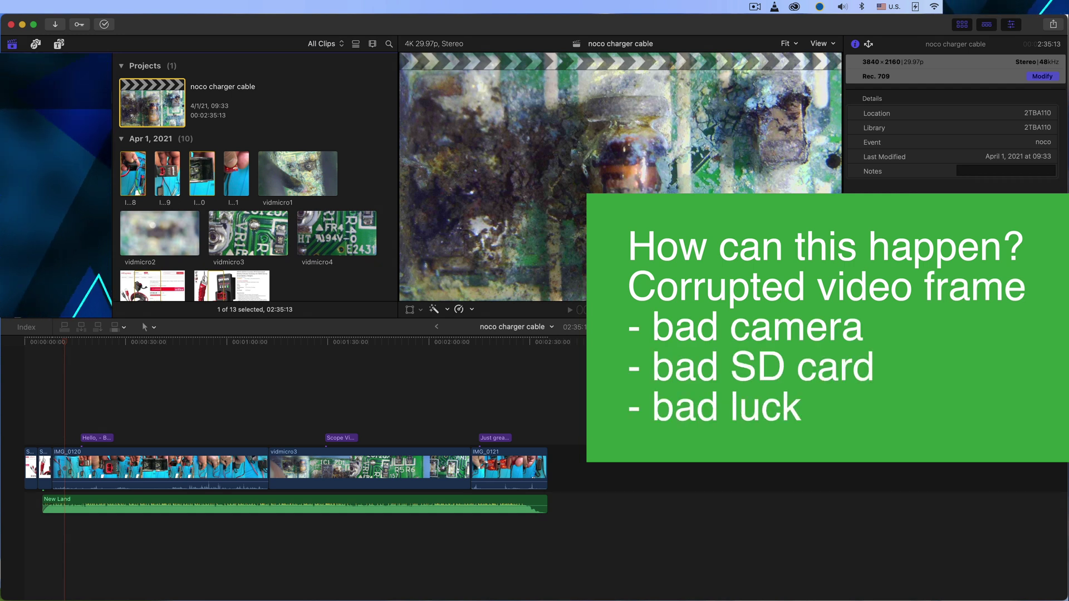
Export noco charger cable.mov to Compressor Converted using the YT 4K30 LQ 13mbit preset.
{"action": "key", "text": "super+e"}
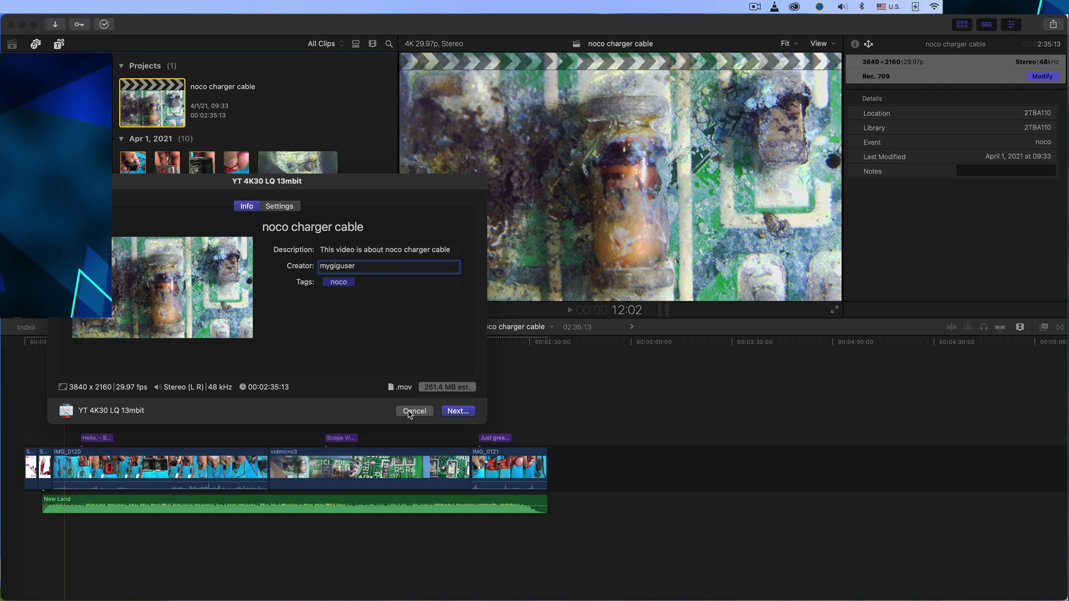
{"action": "left_click", "coordinate": [458, 411]}
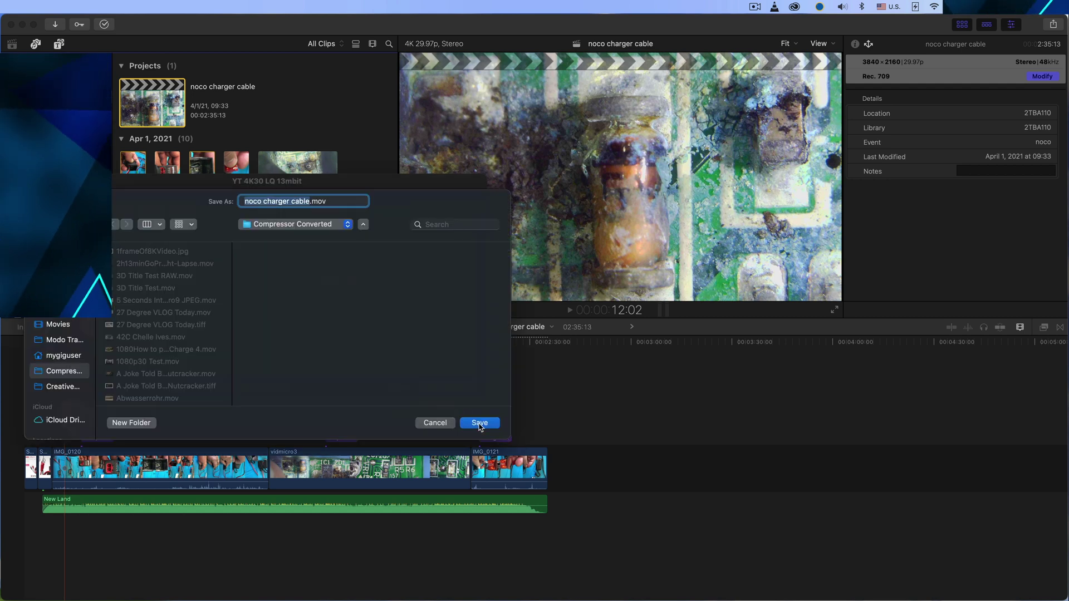
{"action": "left_click", "coordinate": [479, 424]}
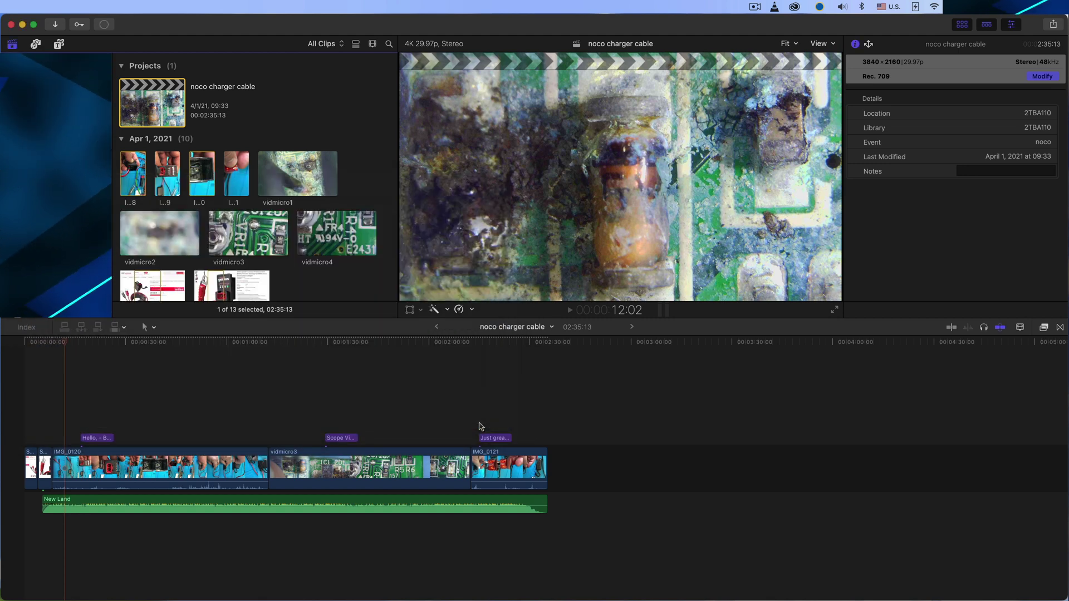
Watch the expanded Sharing job in Background Tasks until it reports Share Failed.
{"action": "left_click", "coordinate": [104, 25]}
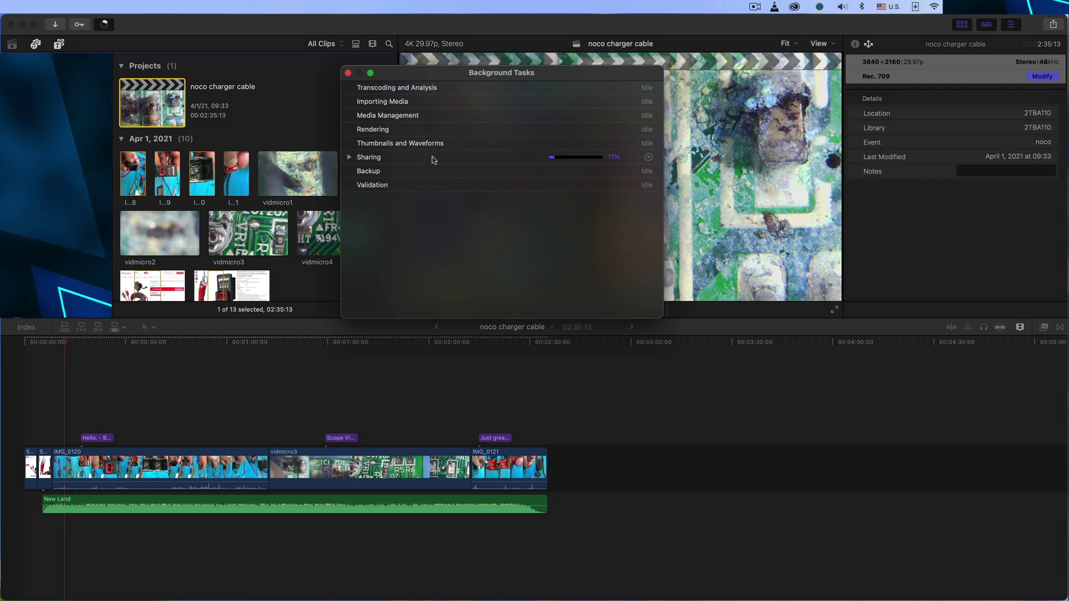
{"action": "left_click", "coordinate": [349, 157]}
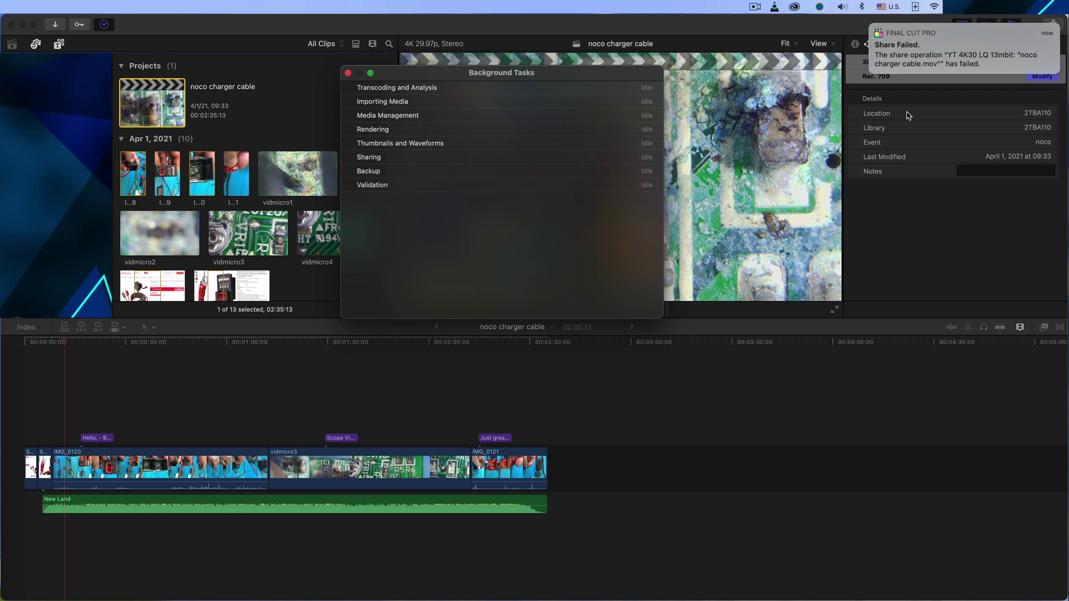
Open the Share Failed details, centre the alert, and highlight absolute frame 2183.
{"action": "mouse_move", "coordinate": [952, 29]}
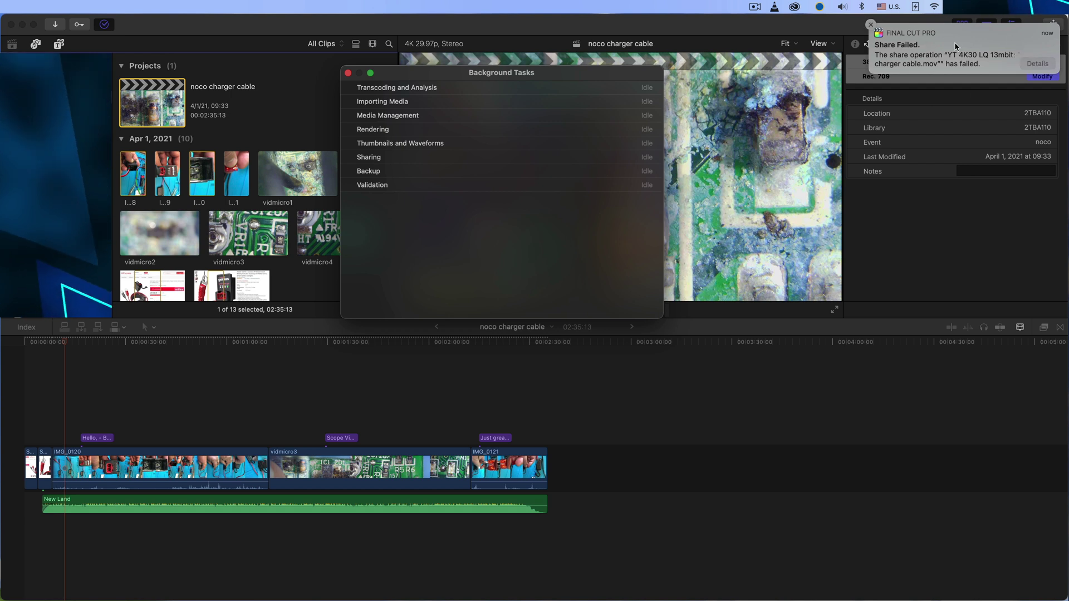
{"action": "left_click", "coordinate": [1037, 64]}
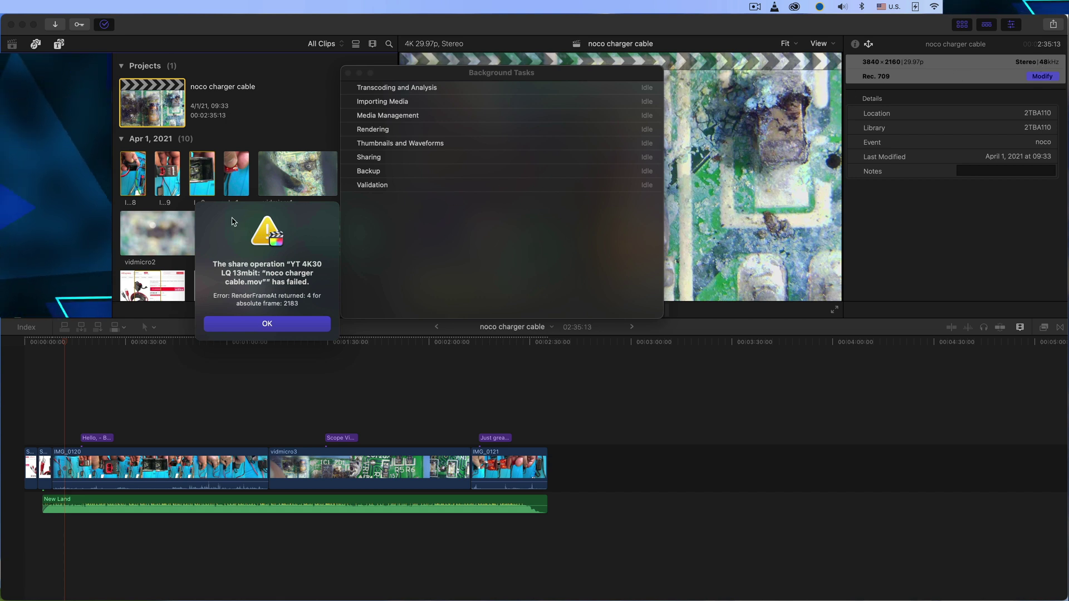
{"action": "left_click_drag", "start_coordinate": [233, 222], "coordinate": [518, 133]}
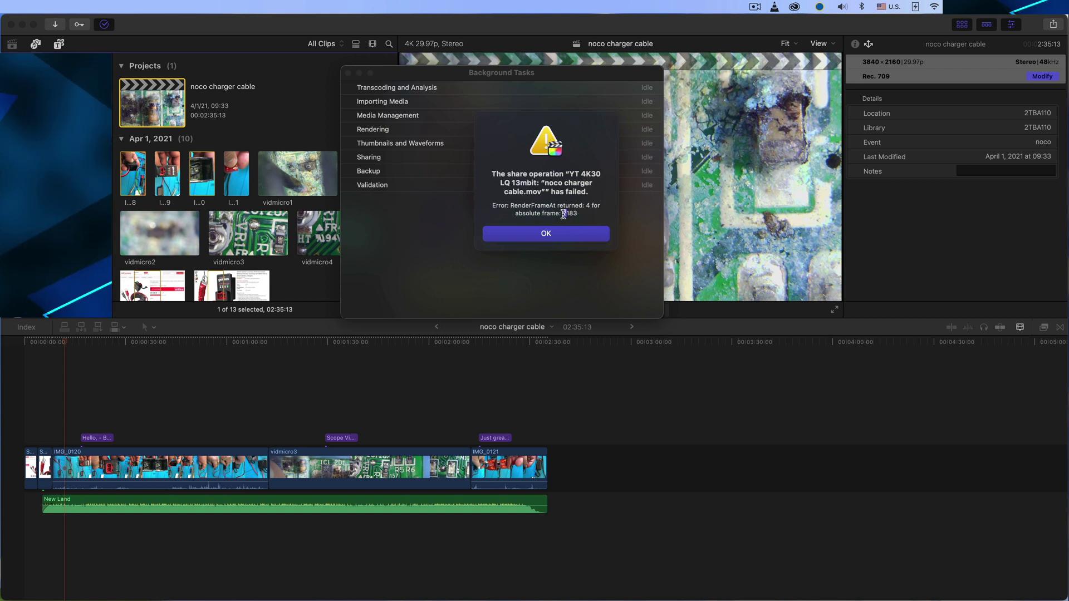
{"action": "left_click_drag", "start_coordinate": [563, 213], "coordinate": [582, 215]}
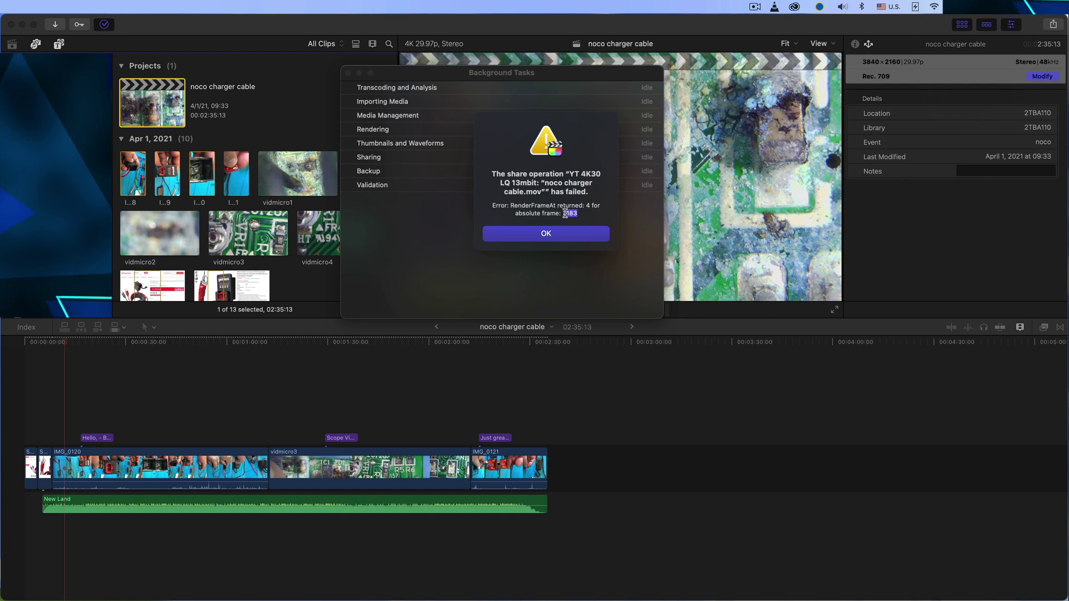
{"action": "left_click_drag", "start_coordinate": [583, 215], "coordinate": [562, 214]}
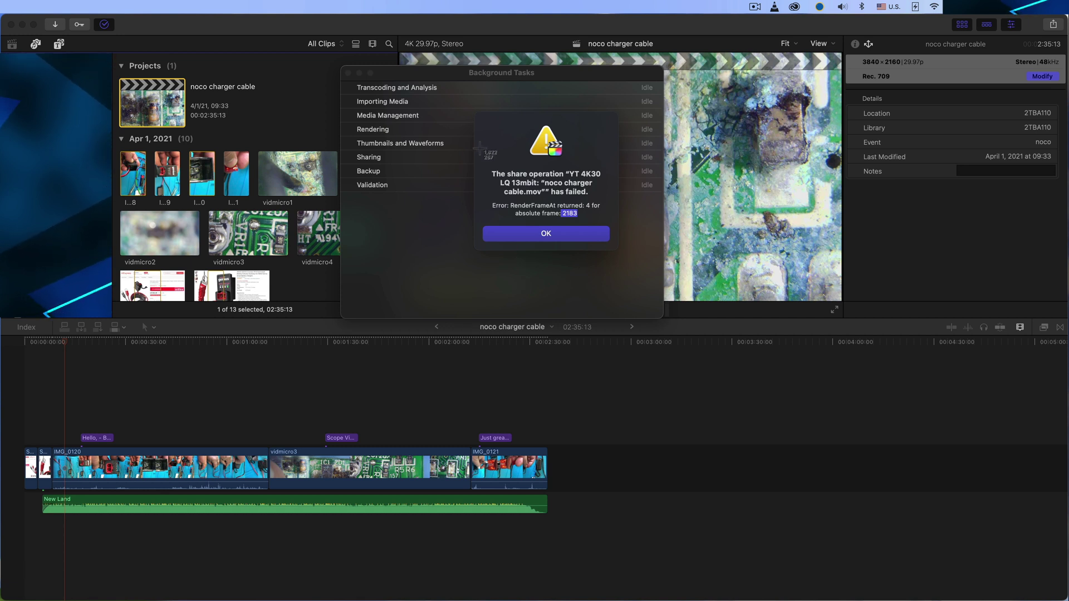
Screenshot the share-failure alert, dismiss the Markup preview, and close the alert with OK.
{"action": "left_click_drag", "start_coordinate": [474, 116], "coordinate": [616, 251]}
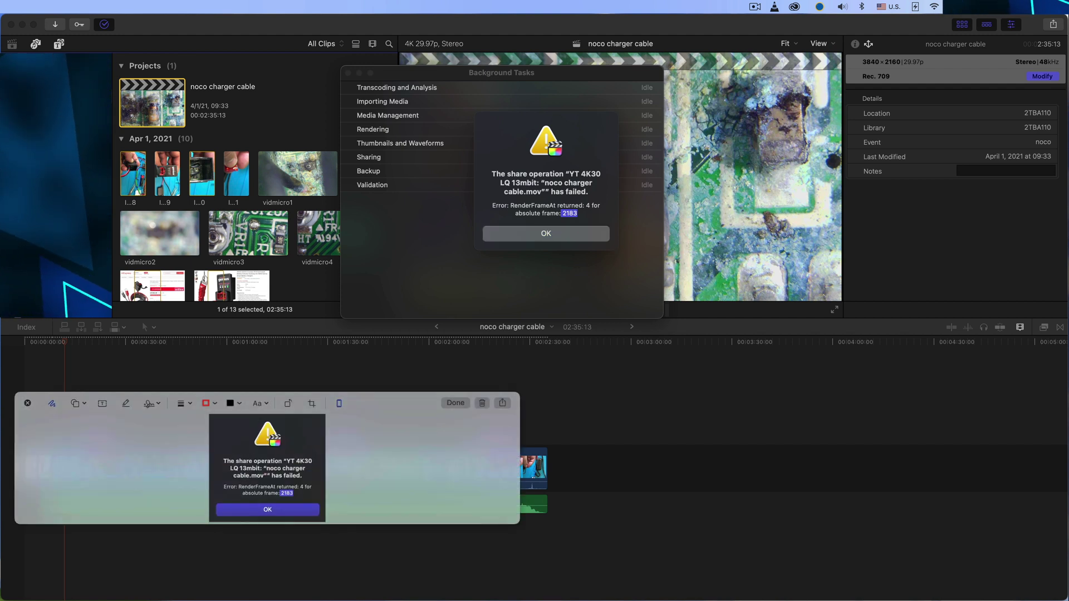
{"action": "left_click_drag", "start_coordinate": [378, 407], "coordinate": [443, 337]}
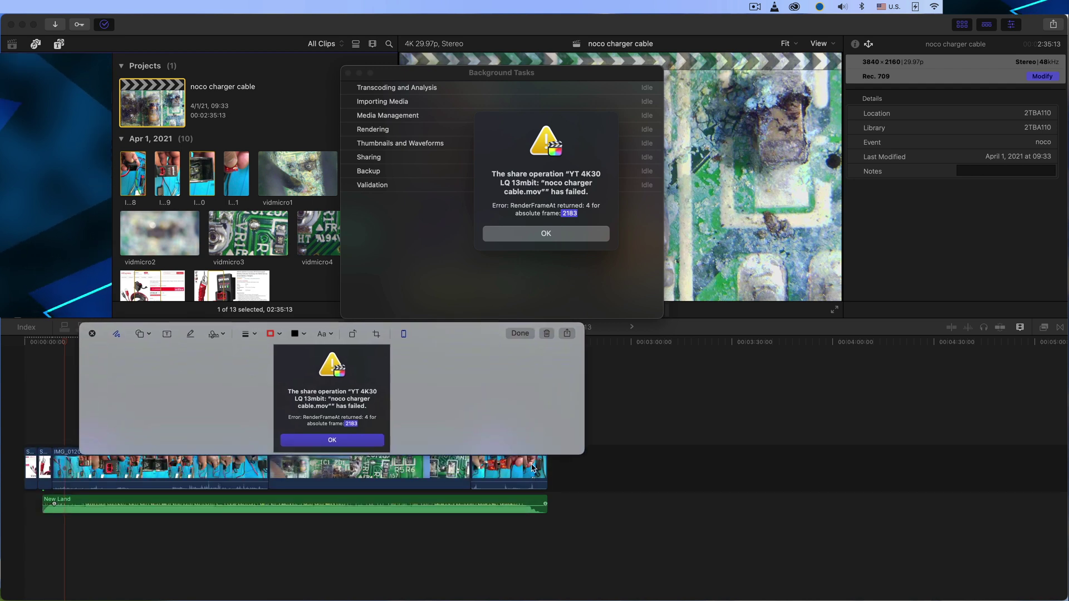
{"action": "left_click_drag", "start_coordinate": [582, 455], "coordinate": [442, 580]}
{"action": "left_click", "coordinate": [520, 333]}
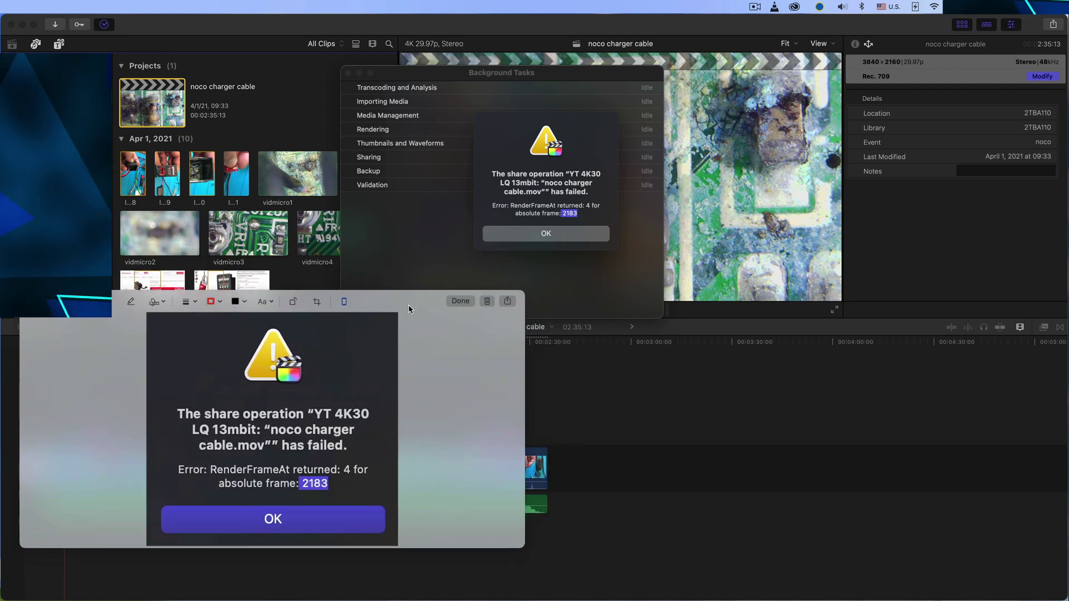
{"action": "left_click", "coordinate": [546, 233]}
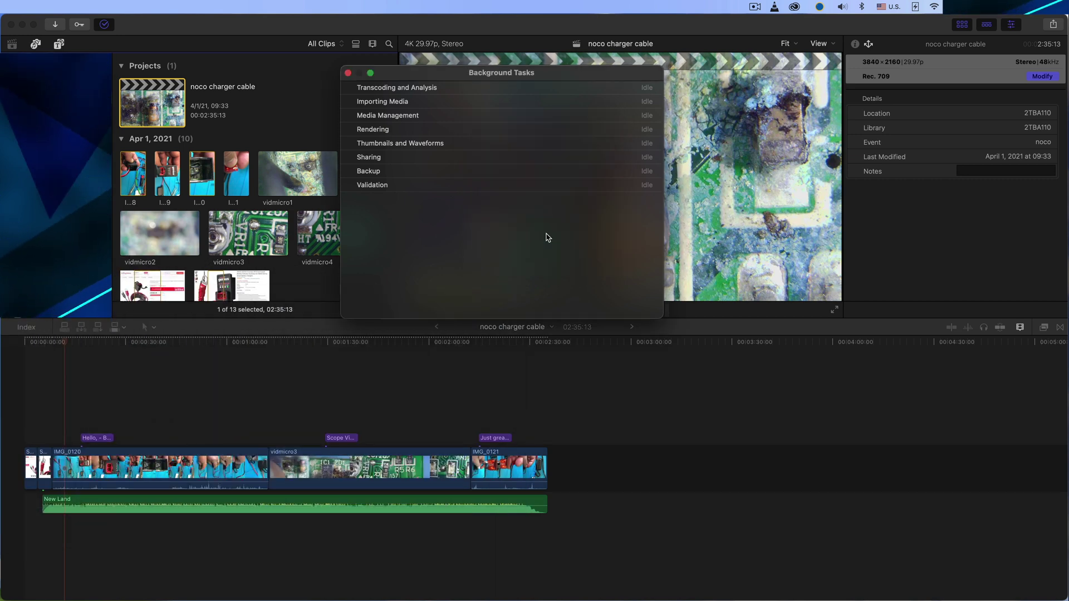
Close Background Tasks and jump the playhead to 00:00:26:21 in clip IMG_0120.
{"action": "left_click", "coordinate": [348, 72]}
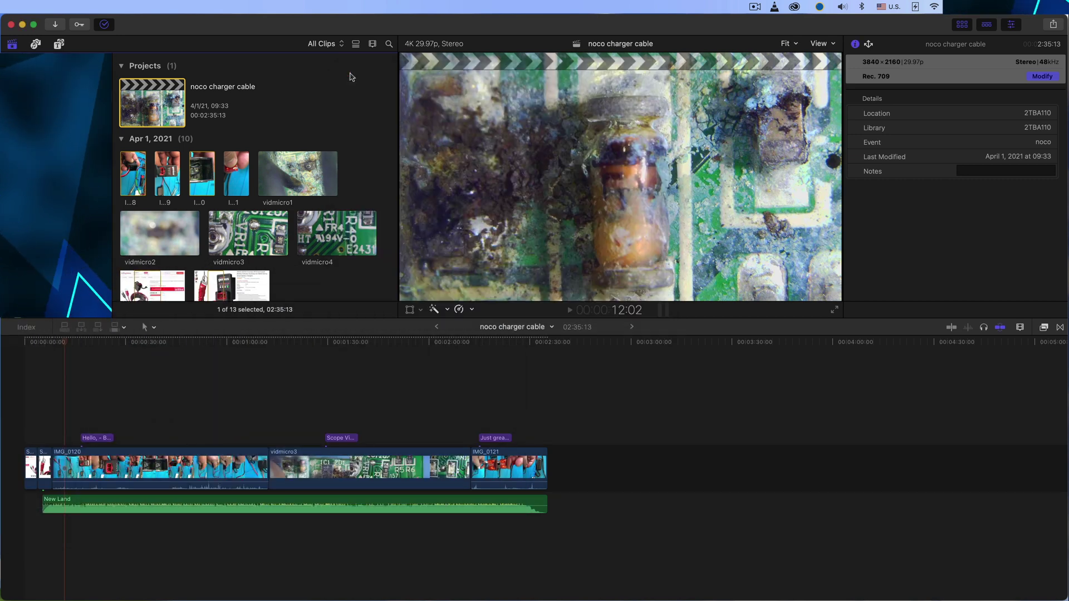
{"action": "left_click", "coordinate": [628, 311]}
{"action": "type", "text": "21"}
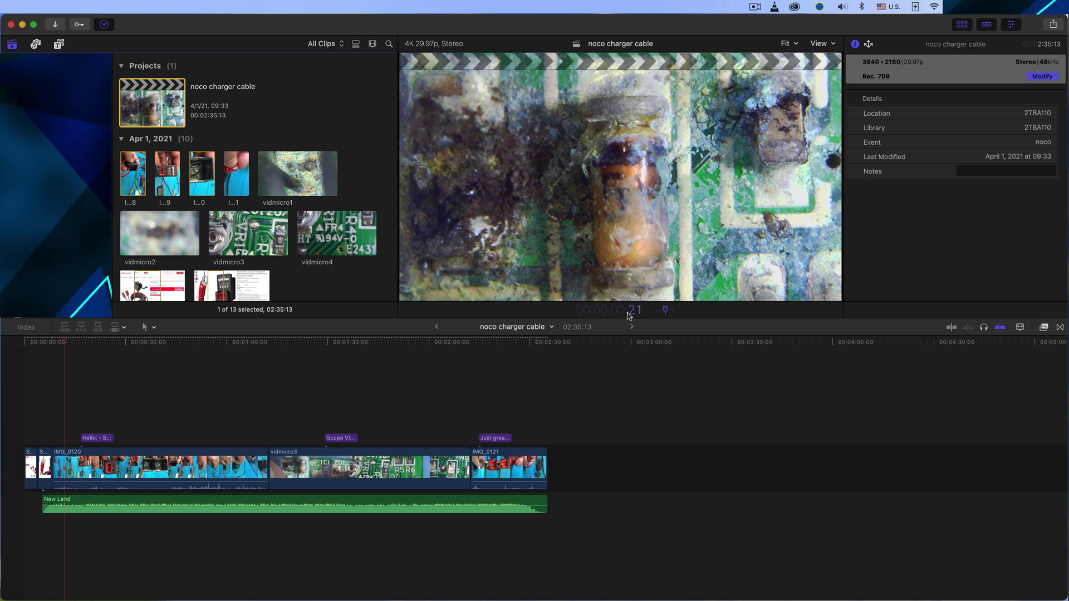
{"action": "type", "text": "23"}
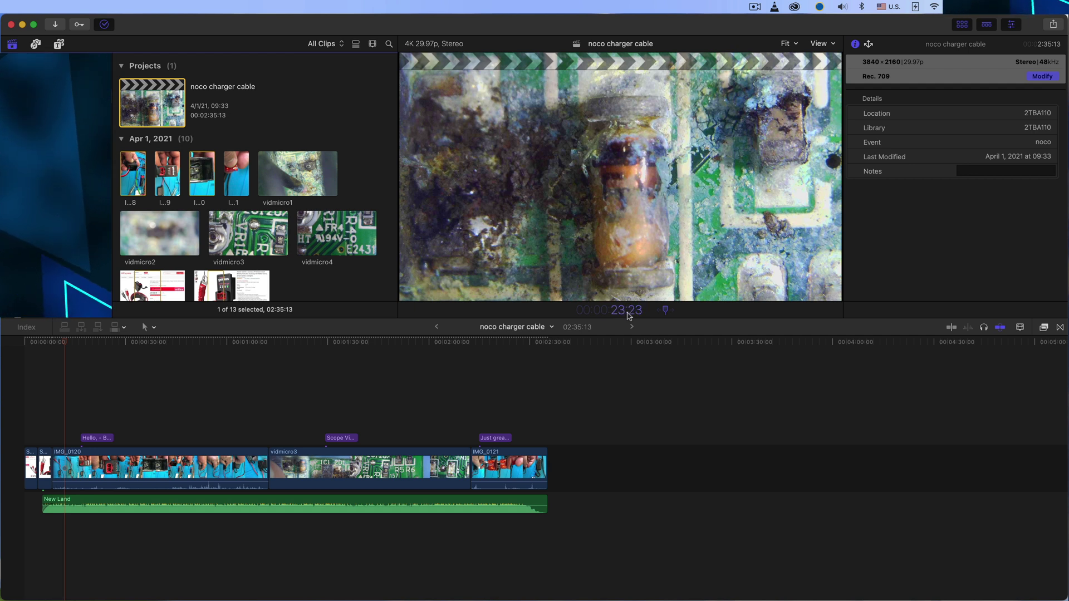
{"action": "key", "text": "Return"}
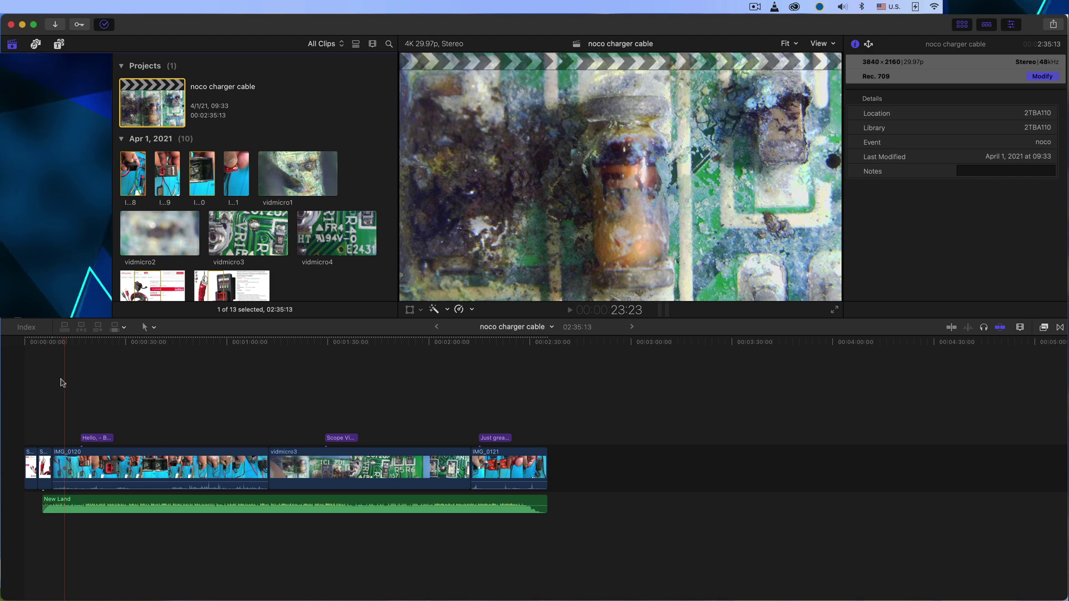
{"action": "left_click", "coordinate": [114, 382]}
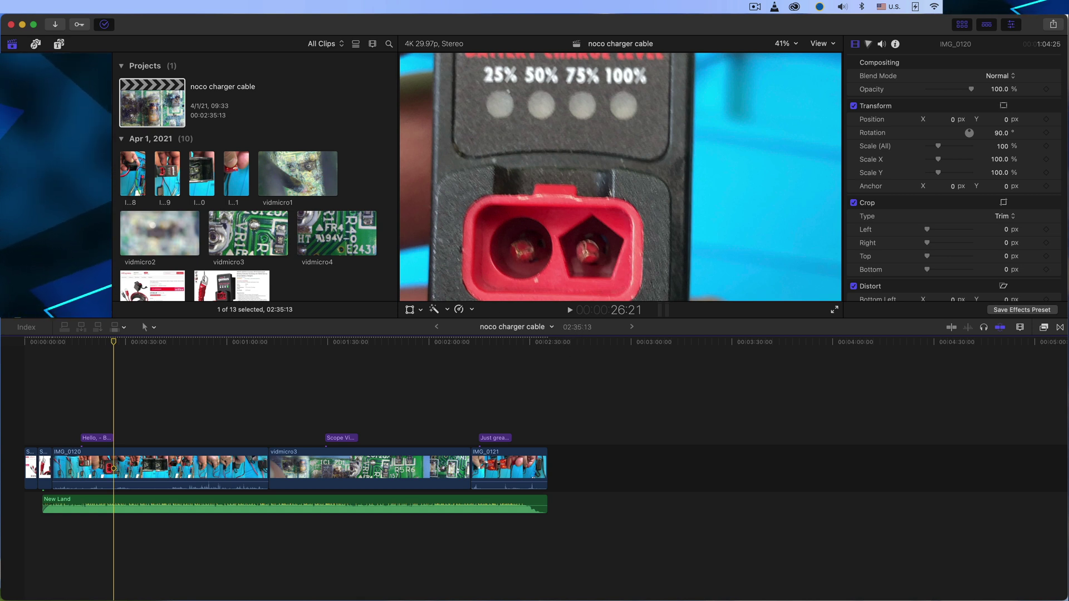
Set Time Display to Frames in General preferences, so the project reads 4663 frames.
{"action": "key", "text": "super+comma"}
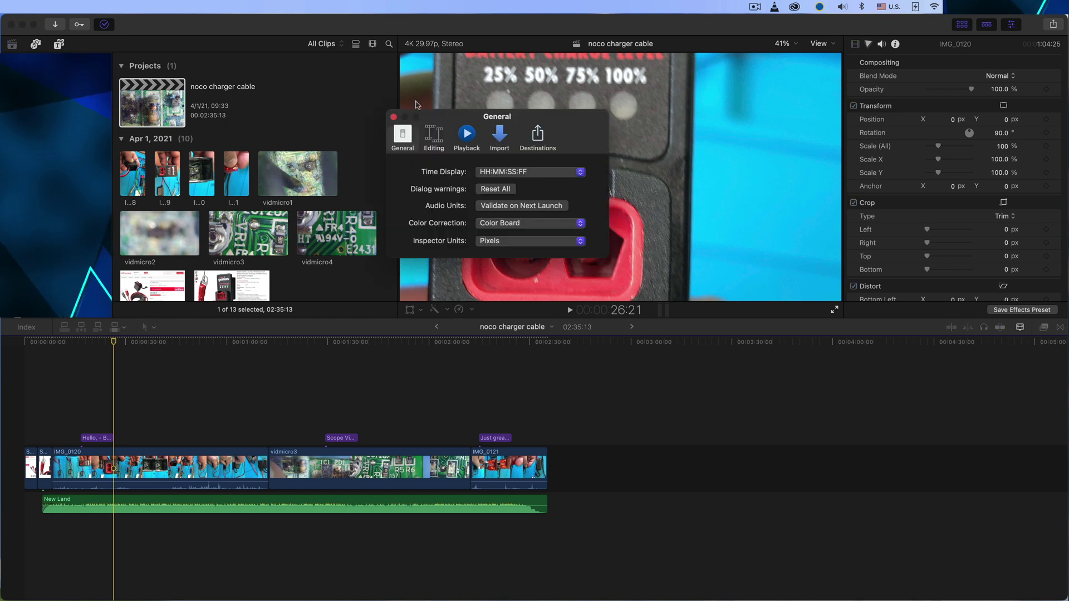
{"action": "left_click_drag", "start_coordinate": [571, 126], "coordinate": [670, 129]}
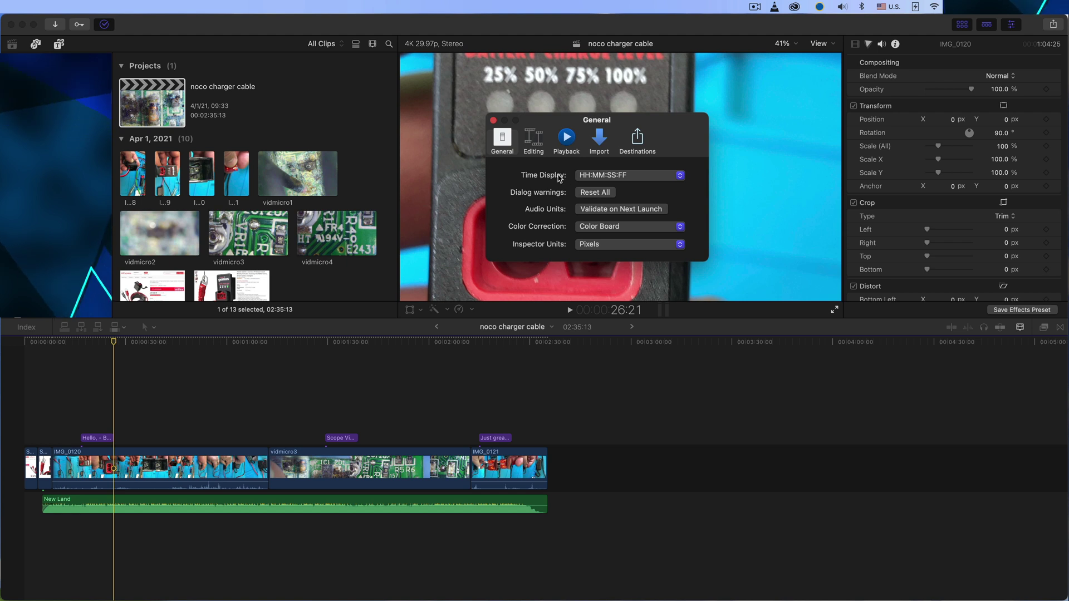
{"action": "left_click", "coordinate": [608, 177]}
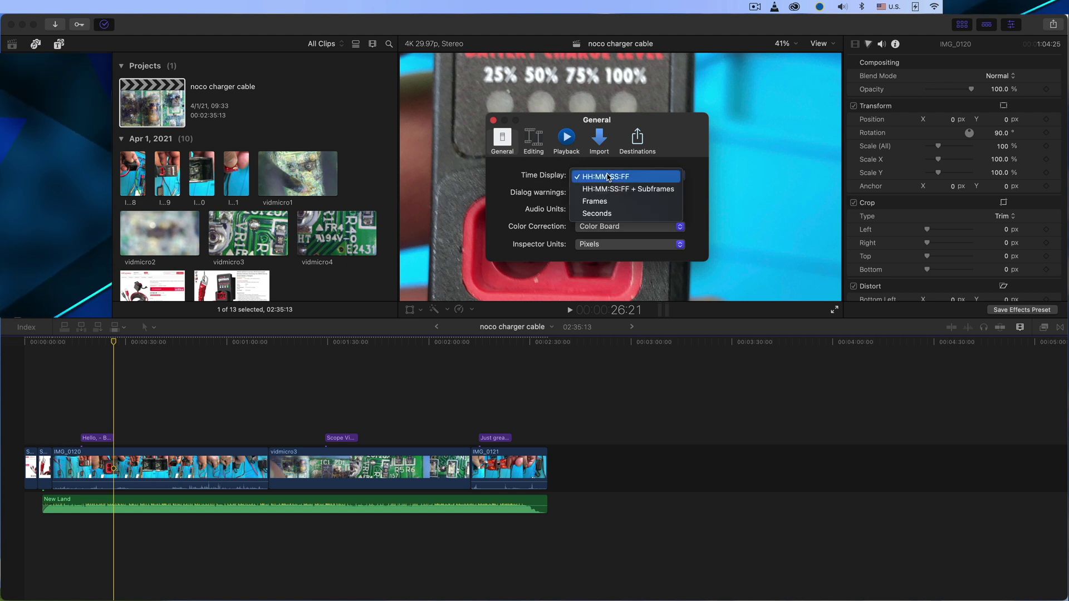
{"action": "left_click", "coordinate": [606, 202]}
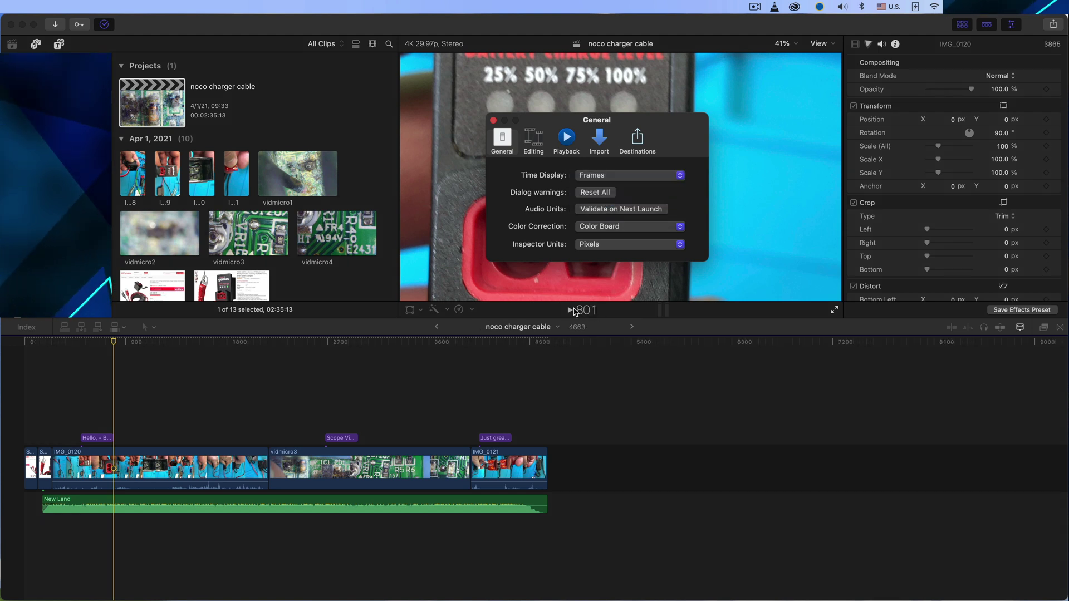
{"action": "left_click", "coordinate": [587, 312]}
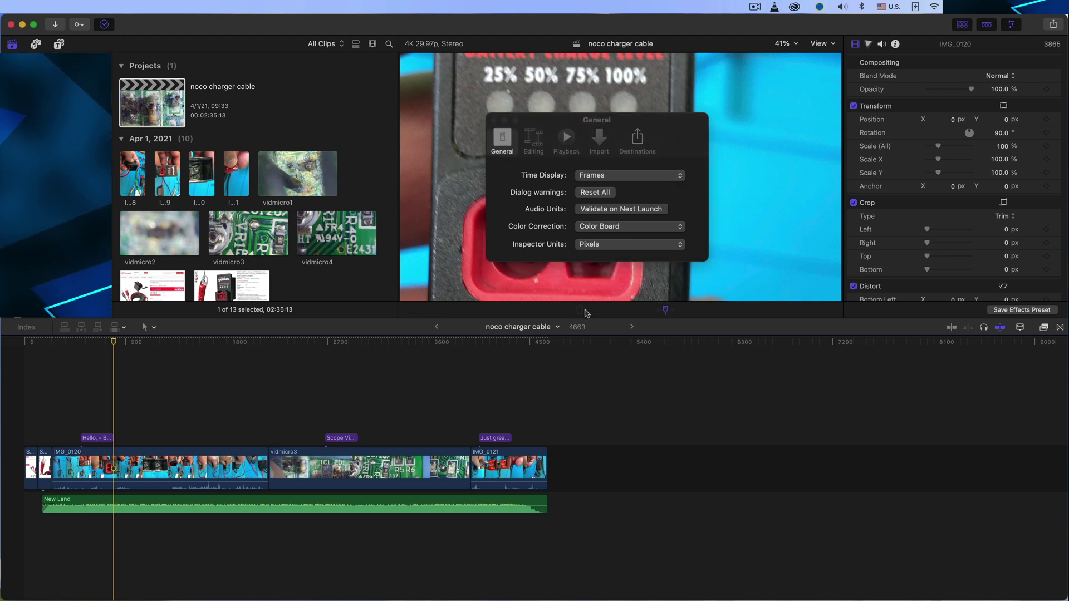
Move the playhead to frame 2183 at the start of vidmicro3.
{"action": "type", "text": "2183"}
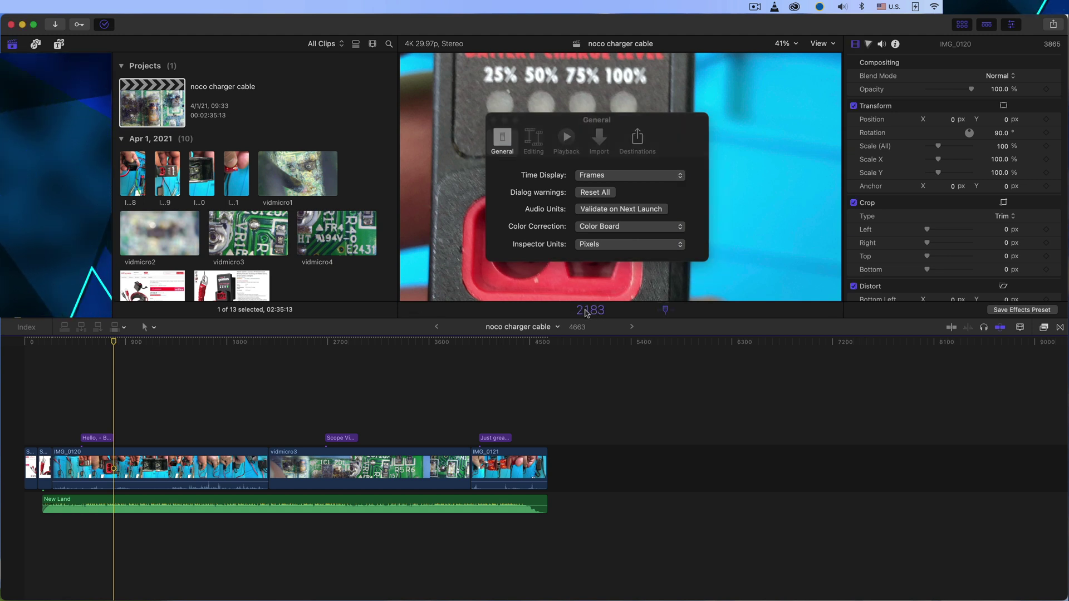
{"action": "key", "text": "Return"}
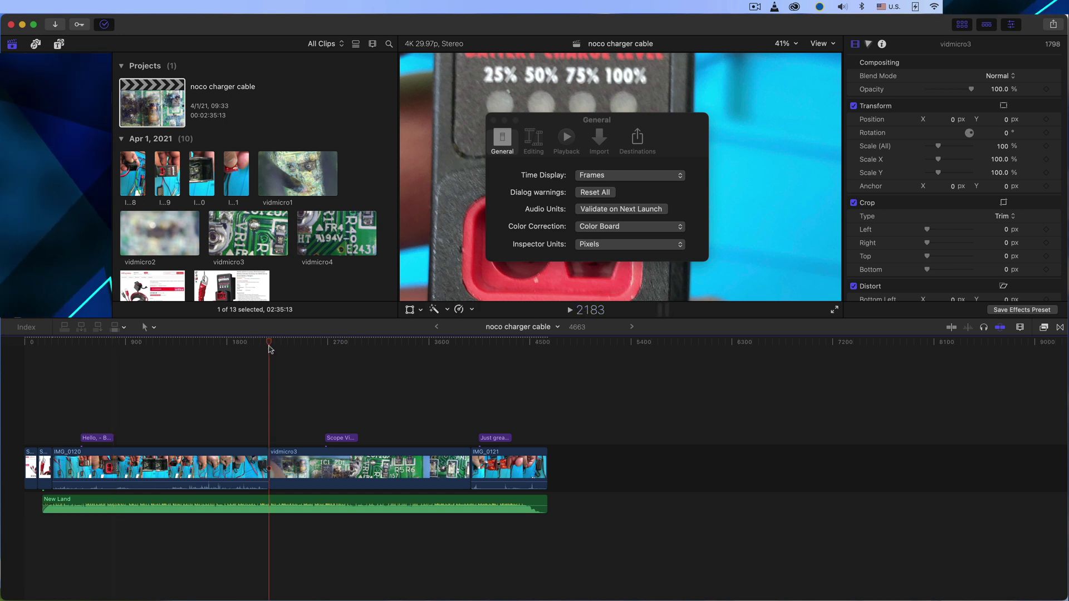
Zoom the timeline in on the start of the vidmicro3 clip.
{"action": "left_click", "coordinate": [278, 438]}
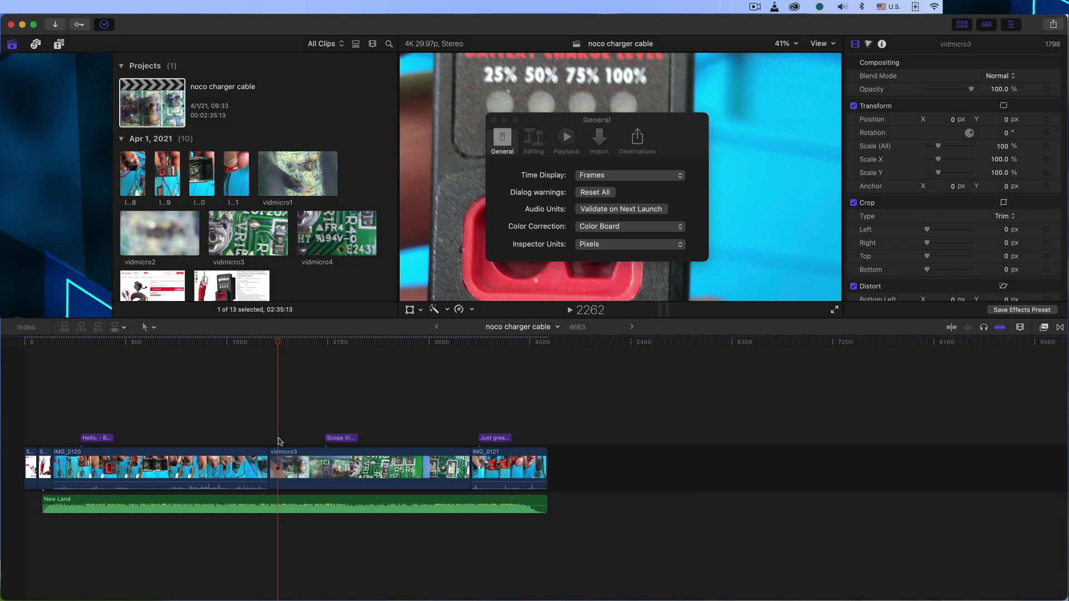
{"action": "key", "text": "super+equal"}
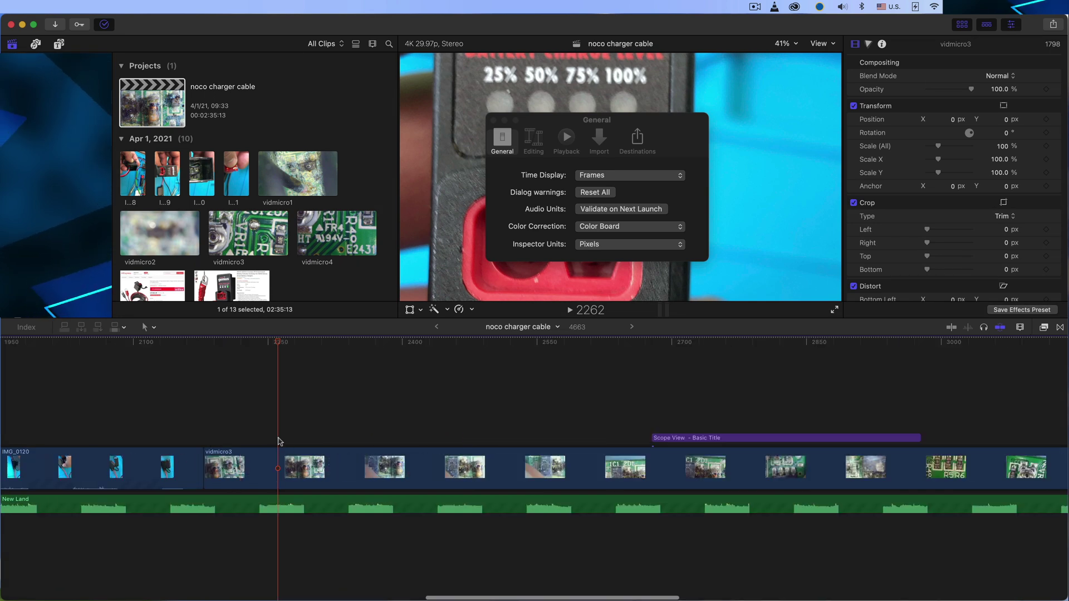
{"action": "key", "text": "super+equal"}
{"action": "key", "text": "super+equal"}
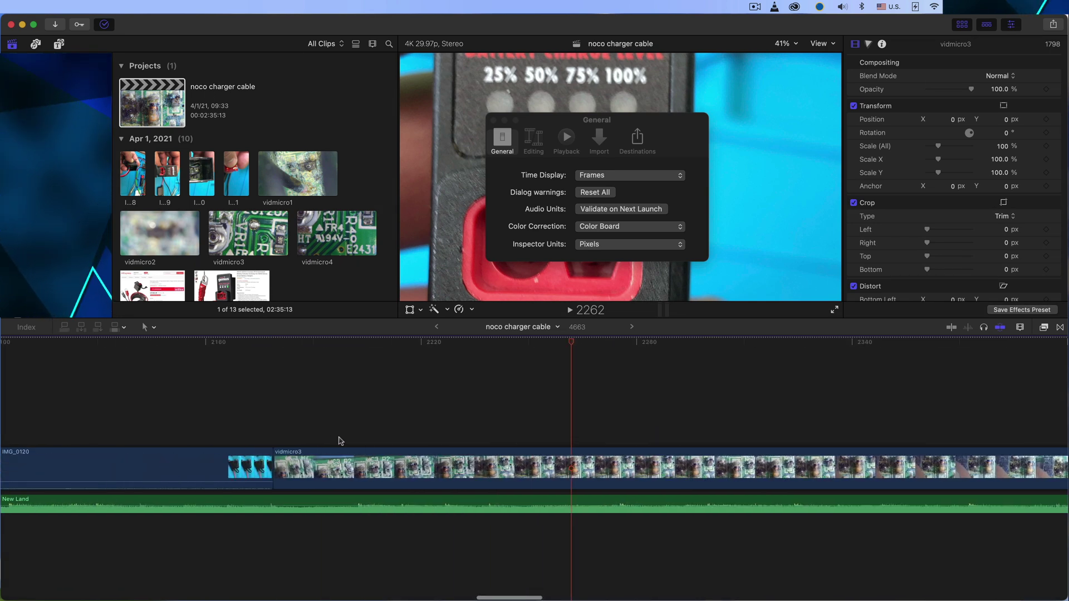
{"action": "scroll", "coordinate": [339, 441], "scroll_direction": "left", "scroll_amount": 3}
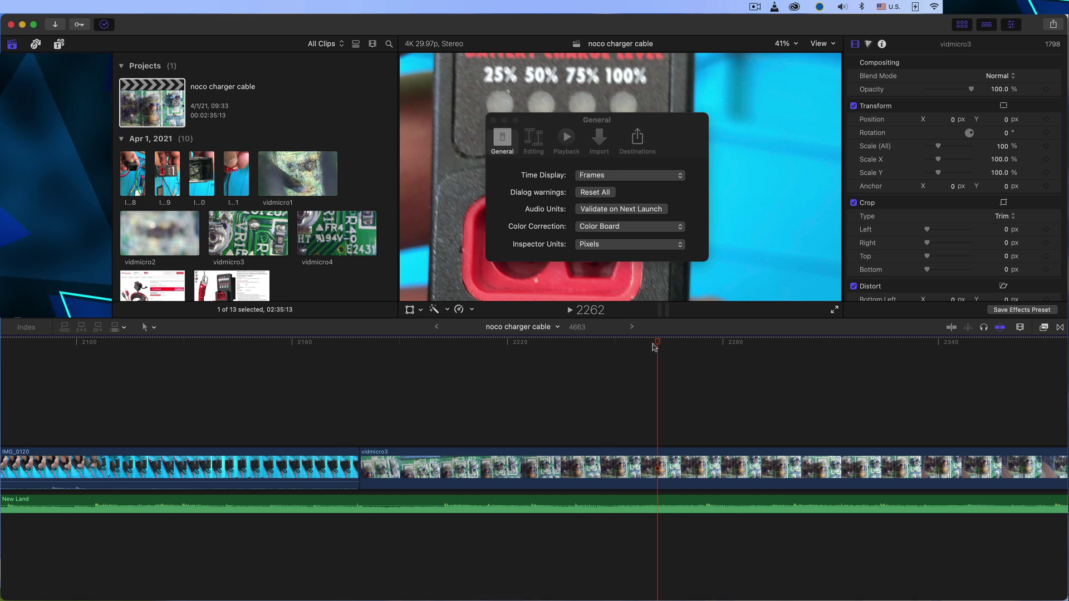
{"action": "left_click_drag", "start_coordinate": [479, 342], "coordinate": [379, 345]}
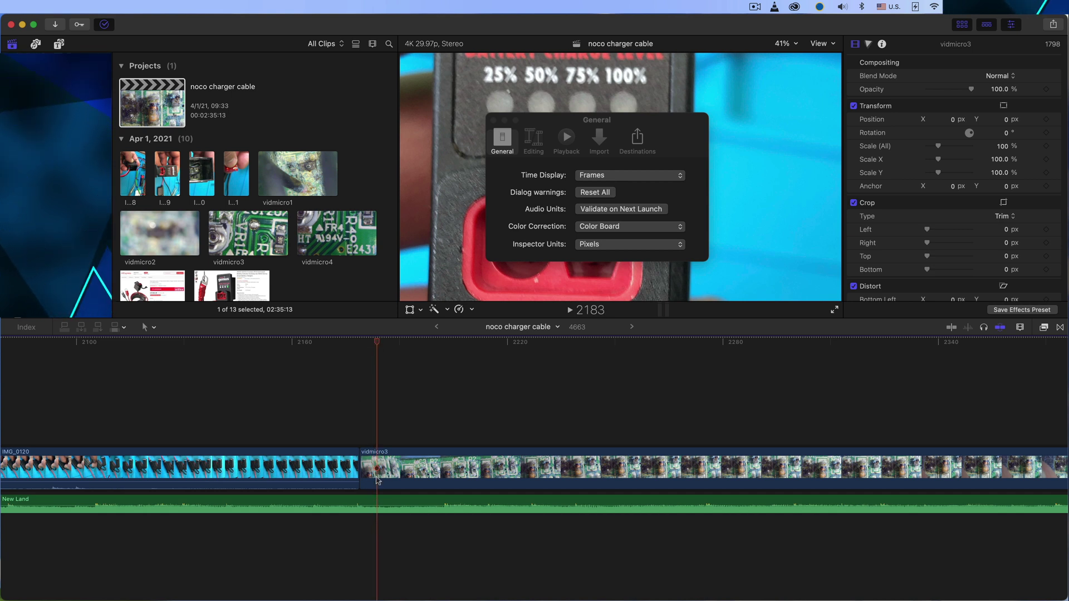
Select vidmicro3, park the playhead at frame 2193, and move Preferences off the viewer.
{"action": "left_click", "coordinate": [421, 470]}
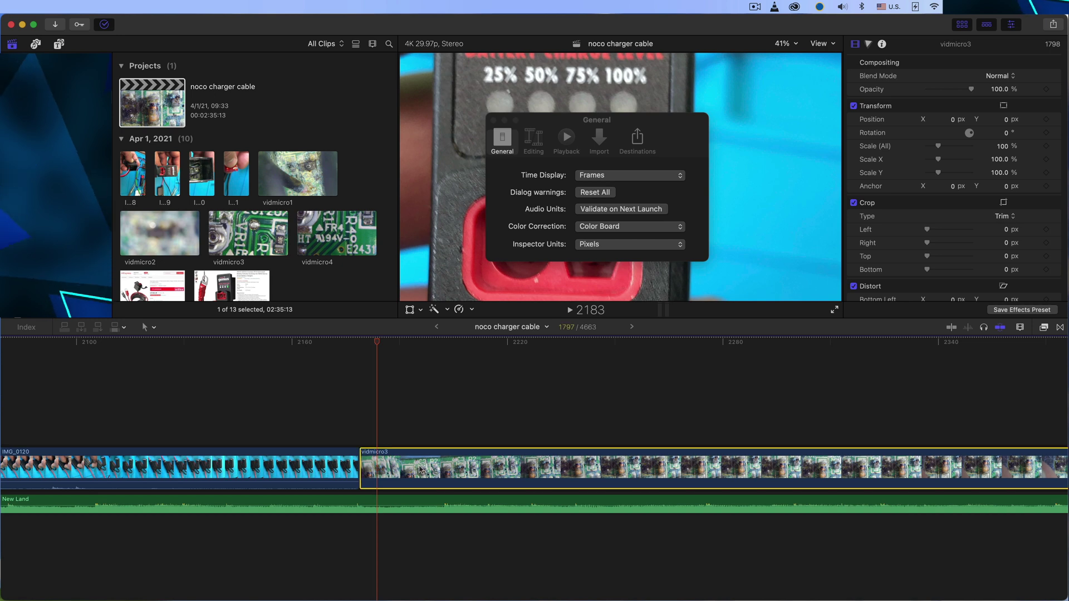
{"action": "left_click_drag", "start_coordinate": [379, 346], "coordinate": [412, 346]}
{"action": "left_click_drag", "start_coordinate": [656, 126], "coordinate": [296, 83]}
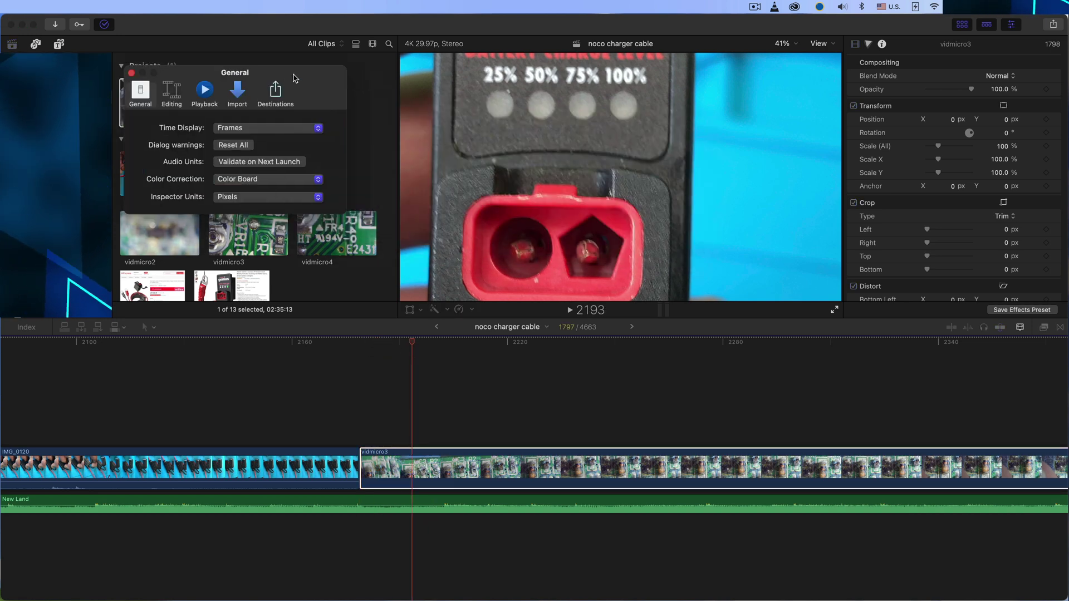
{"action": "left_click", "coordinate": [413, 345]}
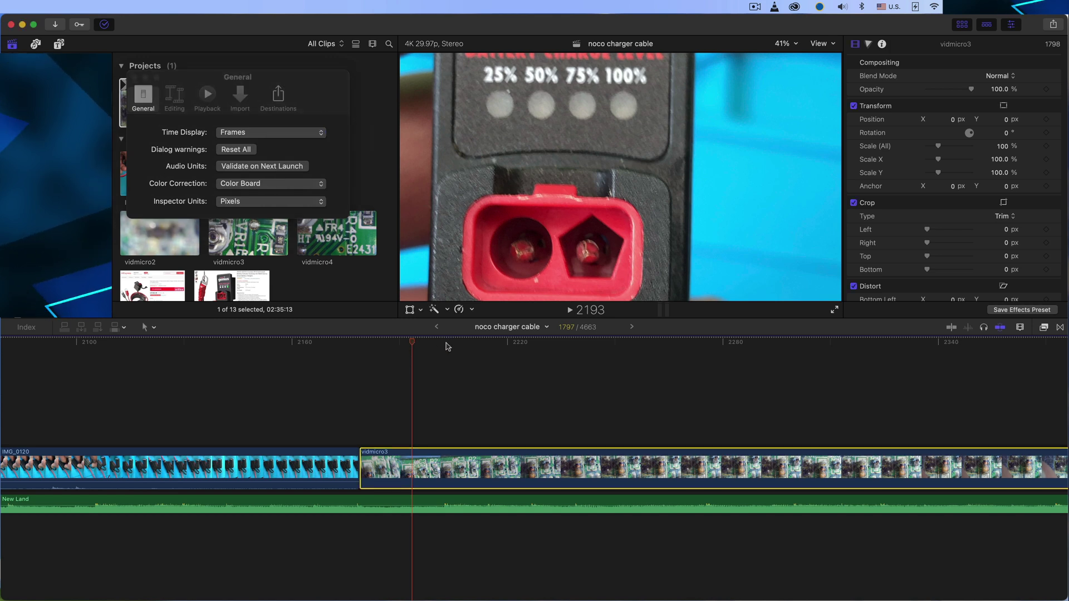
Blade vidmicro3 at frame 2201 to separate its corrupted opening, then return to Select.
{"action": "left_click_drag", "start_coordinate": [420, 348], "coordinate": [443, 347]}
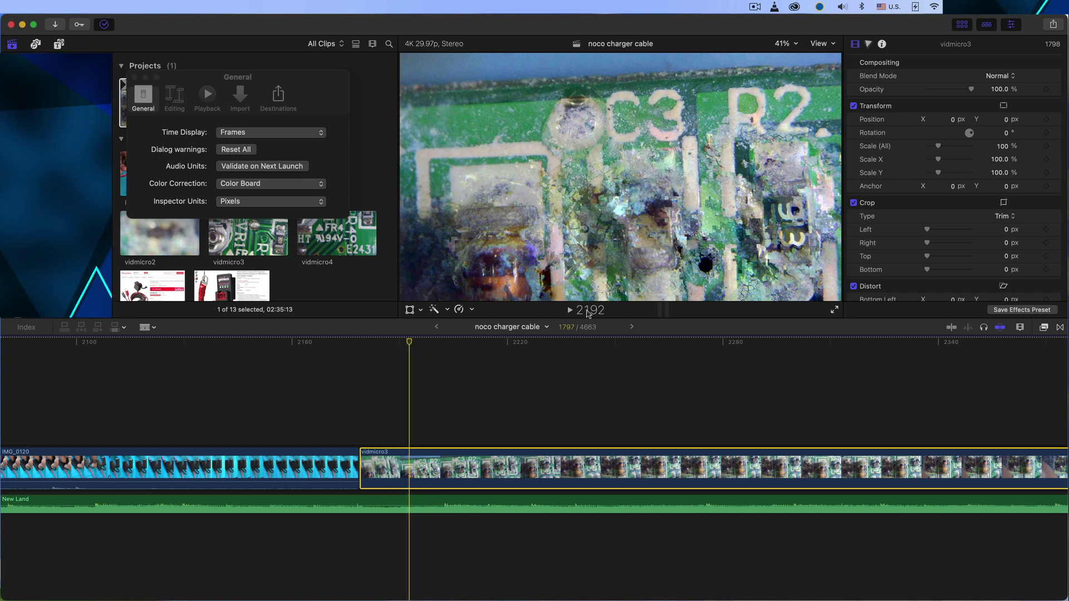
{"action": "left_click", "coordinate": [425, 468]}
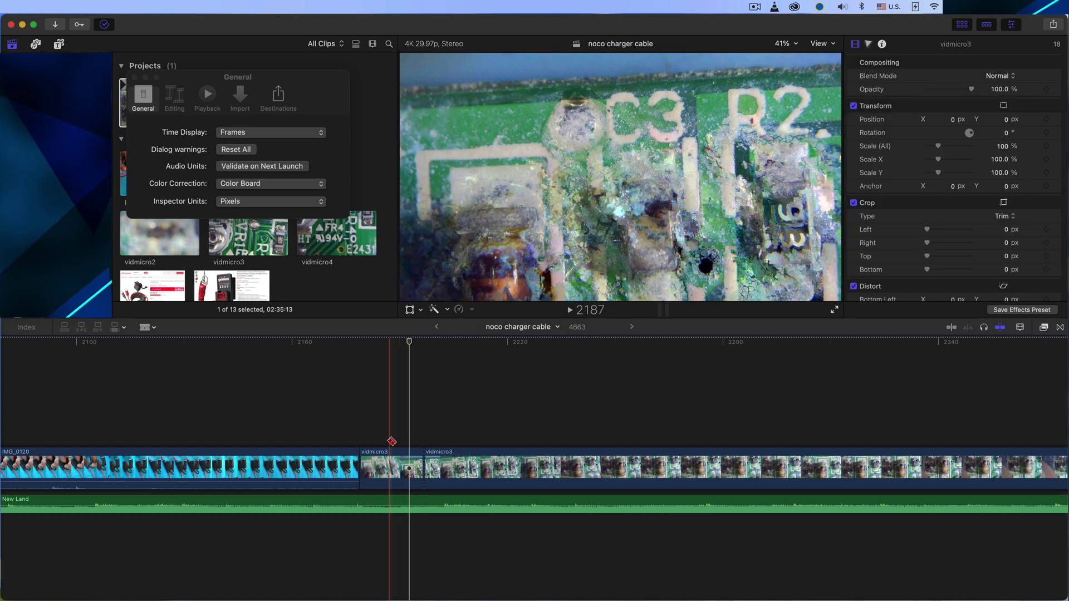
{"action": "key", "text": "a"}
{"action": "scroll", "coordinate": [392, 463], "scroll_direction": "right", "scroll_amount": 1}
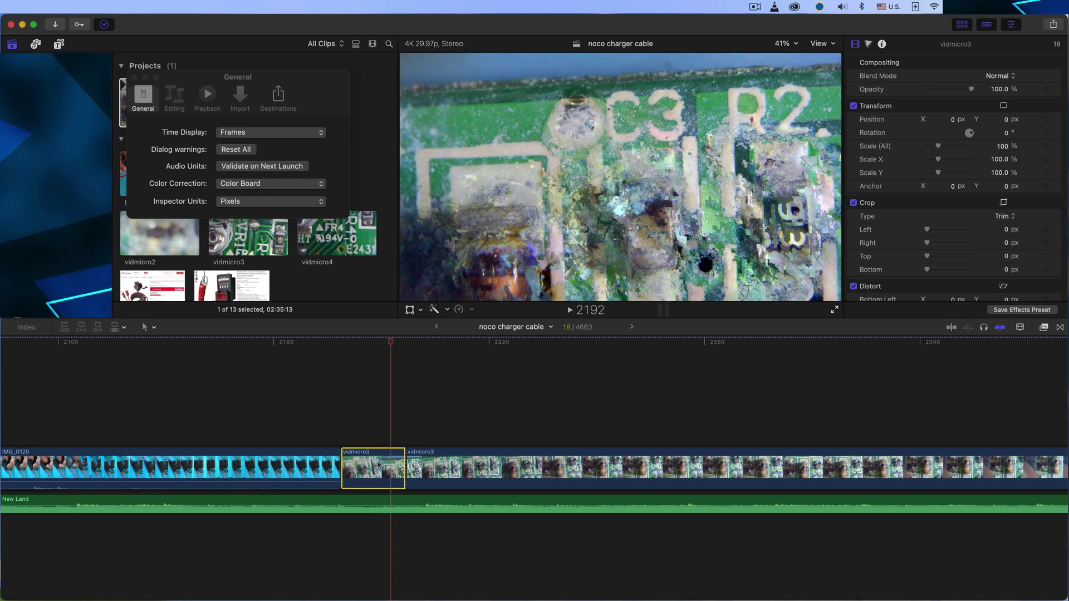
Delete the corrupted opening piece, then trim the New Land music to end with IMG_0121.
{"action": "key", "text": "Delete"}
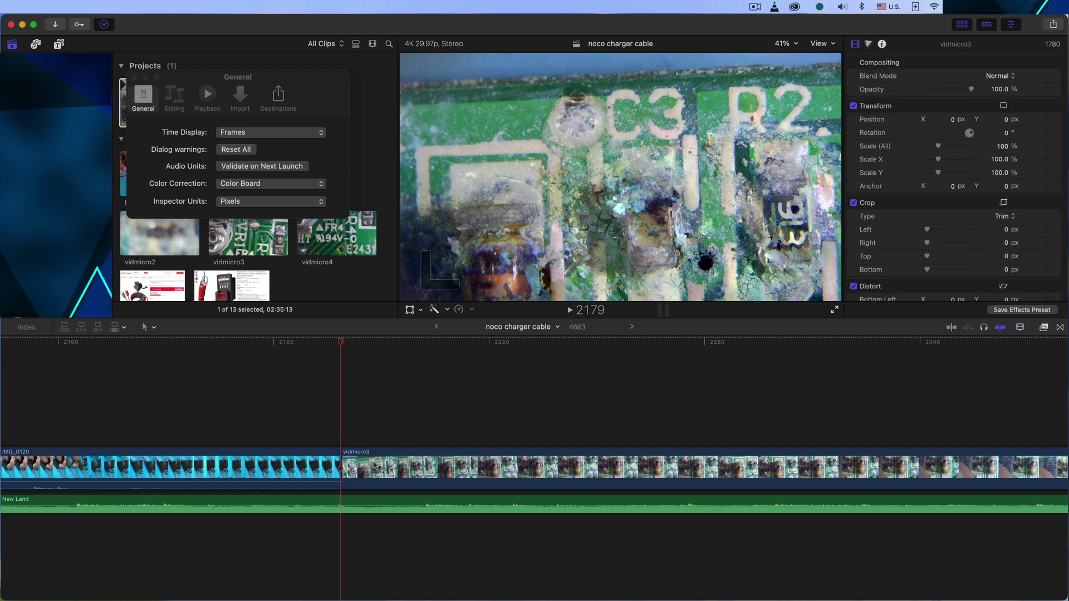
{"action": "scroll", "coordinate": [434, 464], "scroll_direction": "right", "scroll_amount": 15}
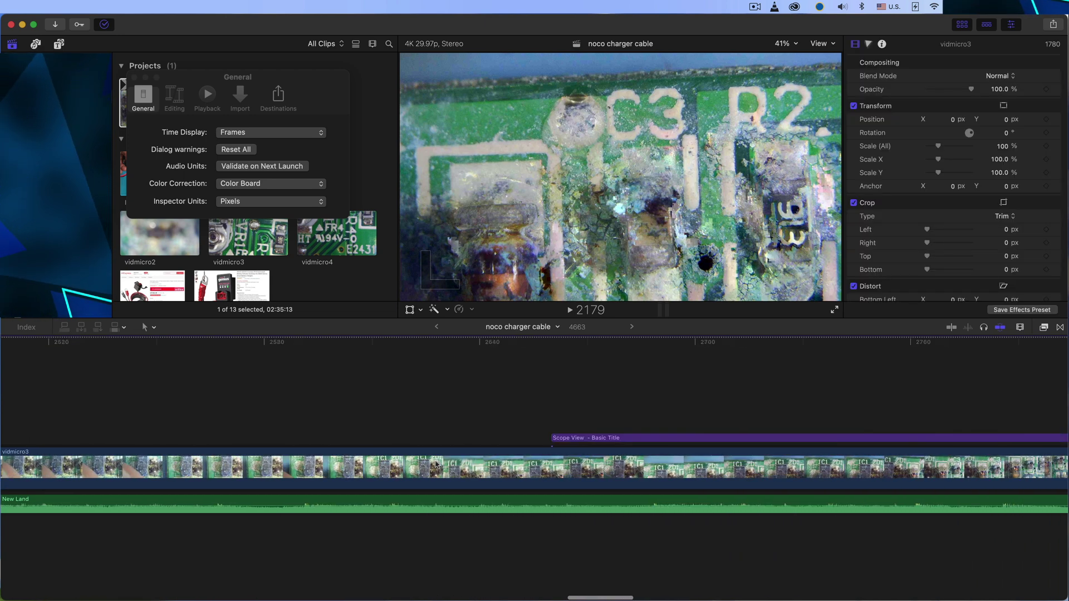
{"action": "scroll", "coordinate": [437, 464], "scroll_direction": "right", "scroll_amount": 15}
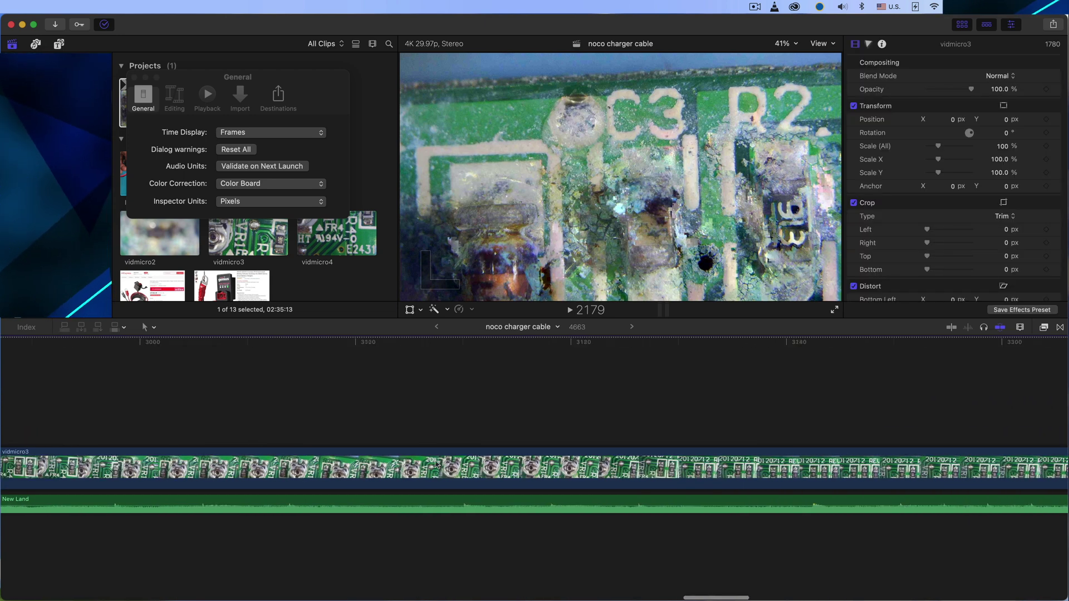
{"action": "scroll", "coordinate": [436, 464], "scroll_direction": "right", "scroll_amount": 20}
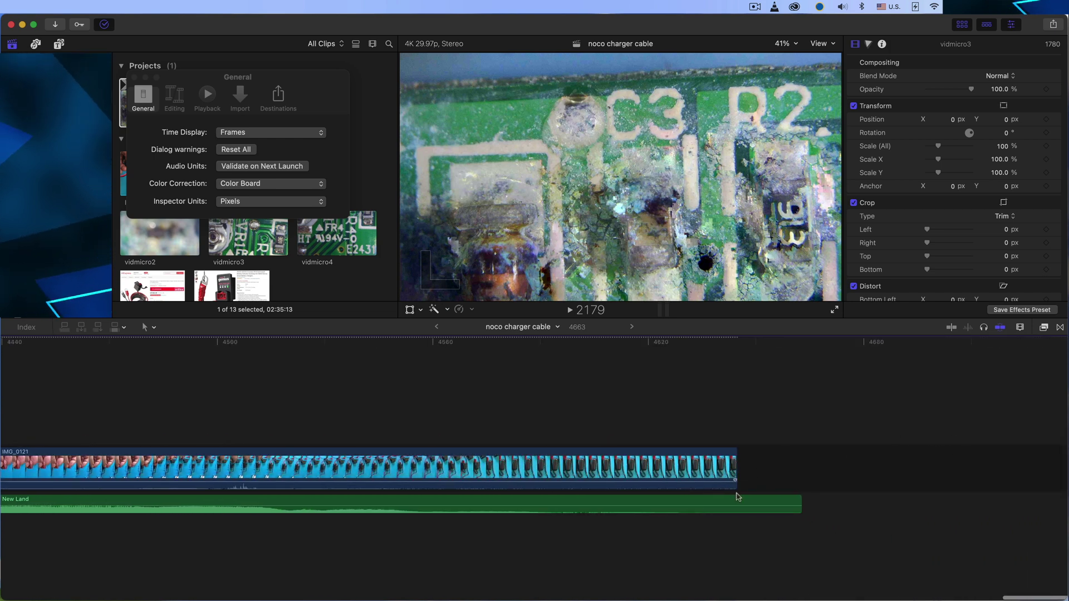
{"action": "left_click_drag", "start_coordinate": [800, 511], "coordinate": [737, 509]}
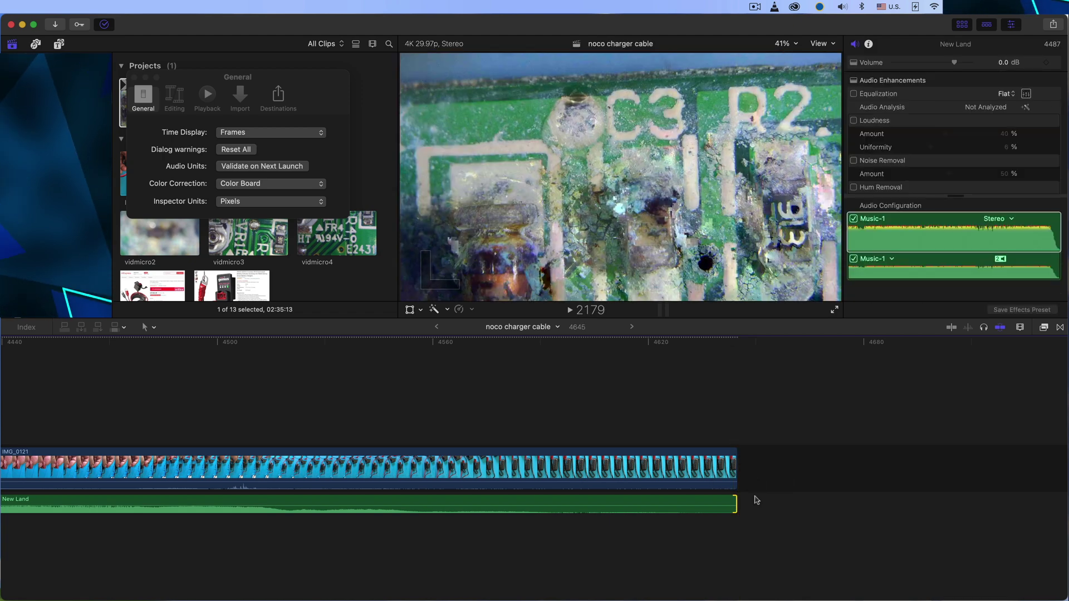
{"action": "scroll", "coordinate": [756, 500], "scroll_direction": "left", "scroll_amount": 20}
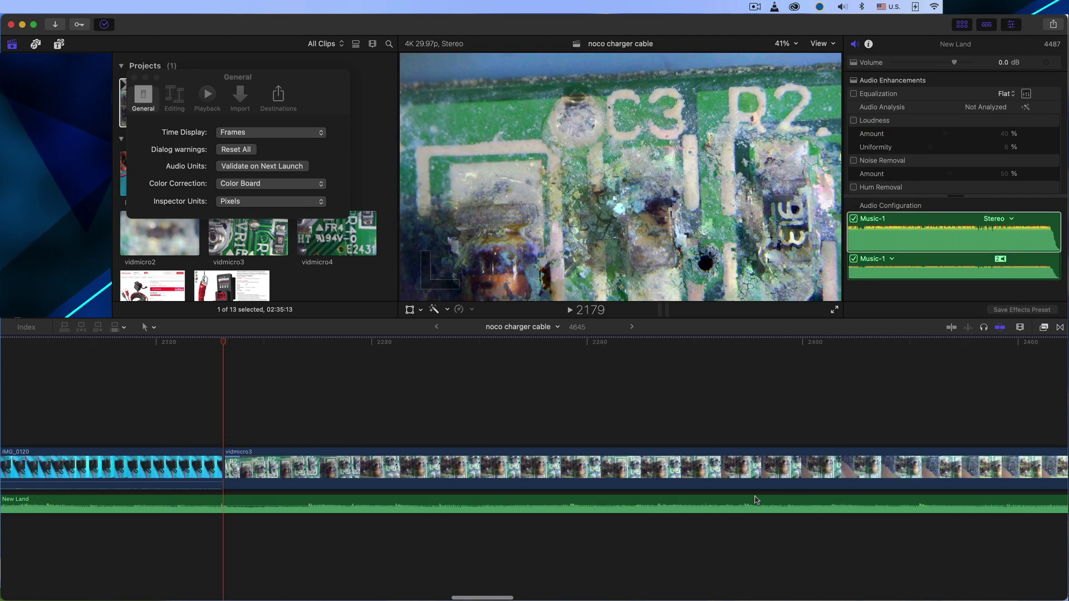
{"action": "scroll", "coordinate": [756, 499], "scroll_direction": "left", "scroll_amount": 20}
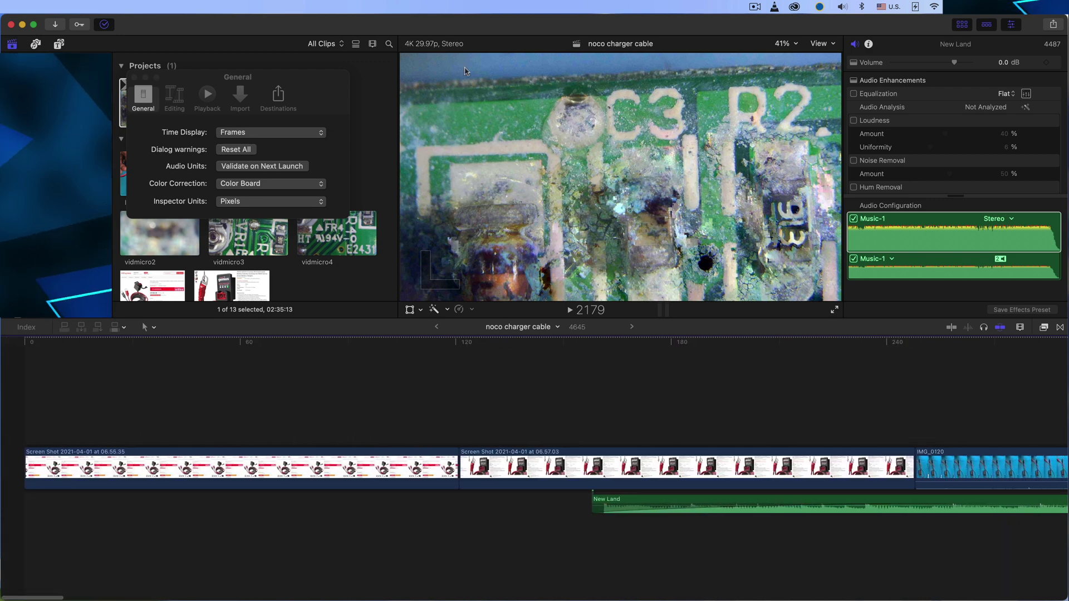
Switch Time Display to HH:MM:SS:FF, close Preferences, and select the noco charger cable project.
{"action": "left_click_drag", "start_coordinate": [321, 86], "coordinate": [716, 118]}
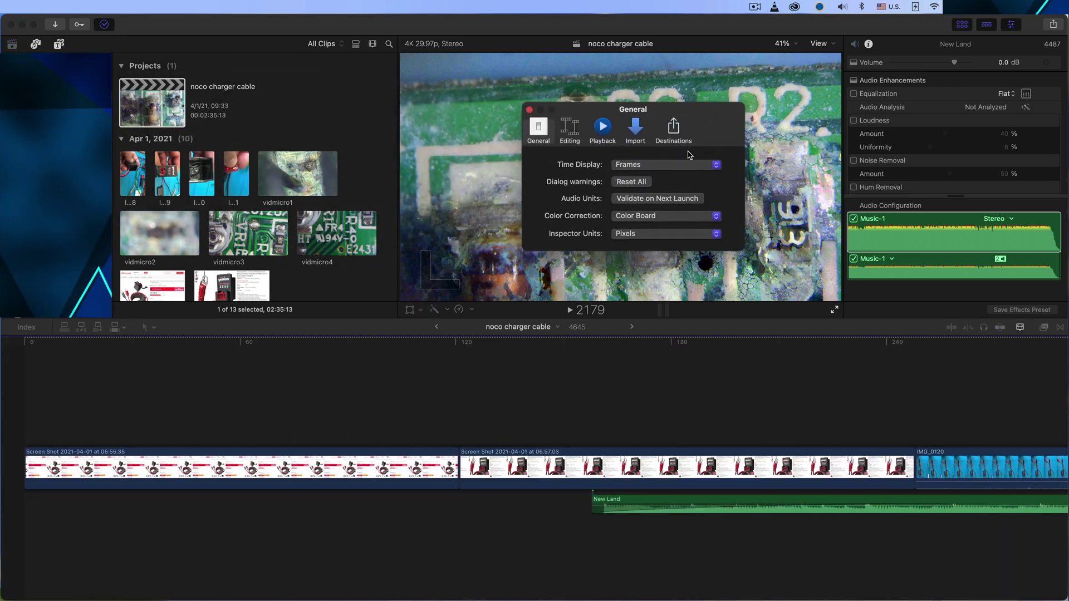
{"action": "left_click", "coordinate": [645, 167]}
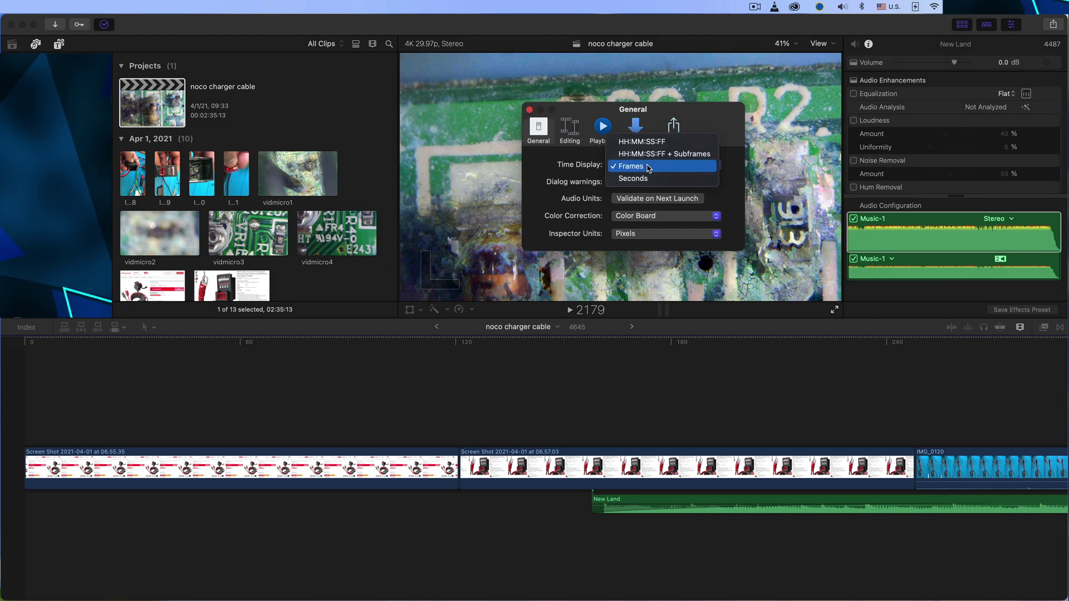
{"action": "left_click", "coordinate": [648, 142]}
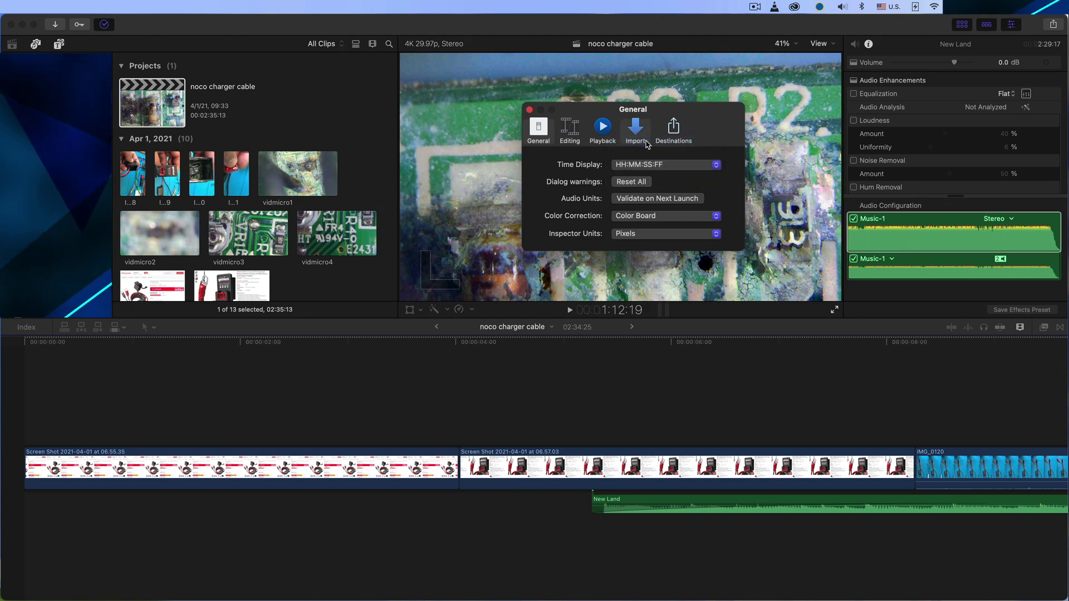
{"action": "left_click", "coordinate": [529, 110]}
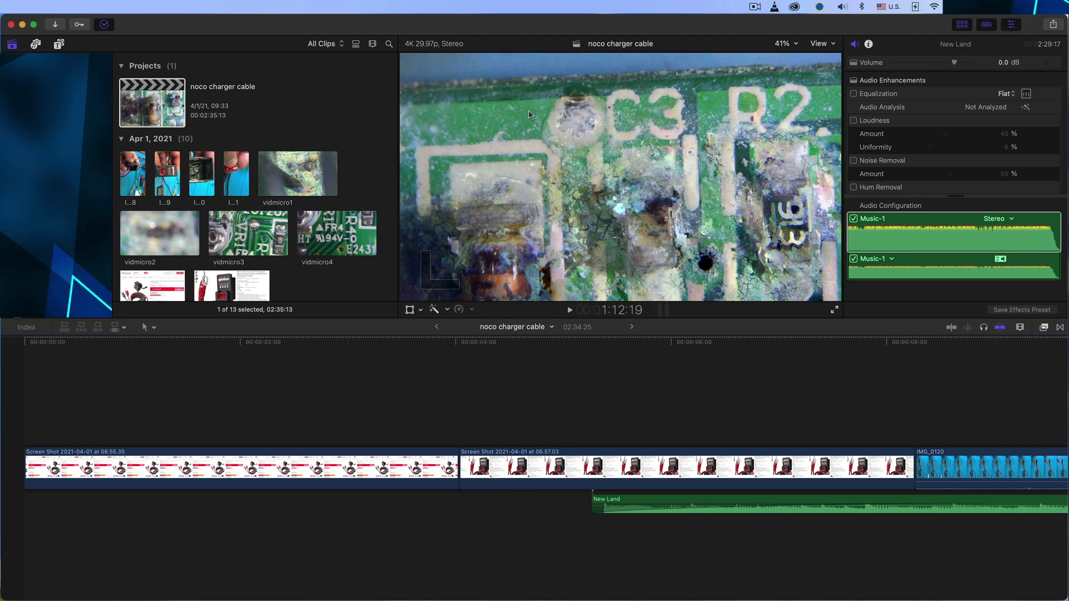
{"action": "left_click", "coordinate": [158, 110]}
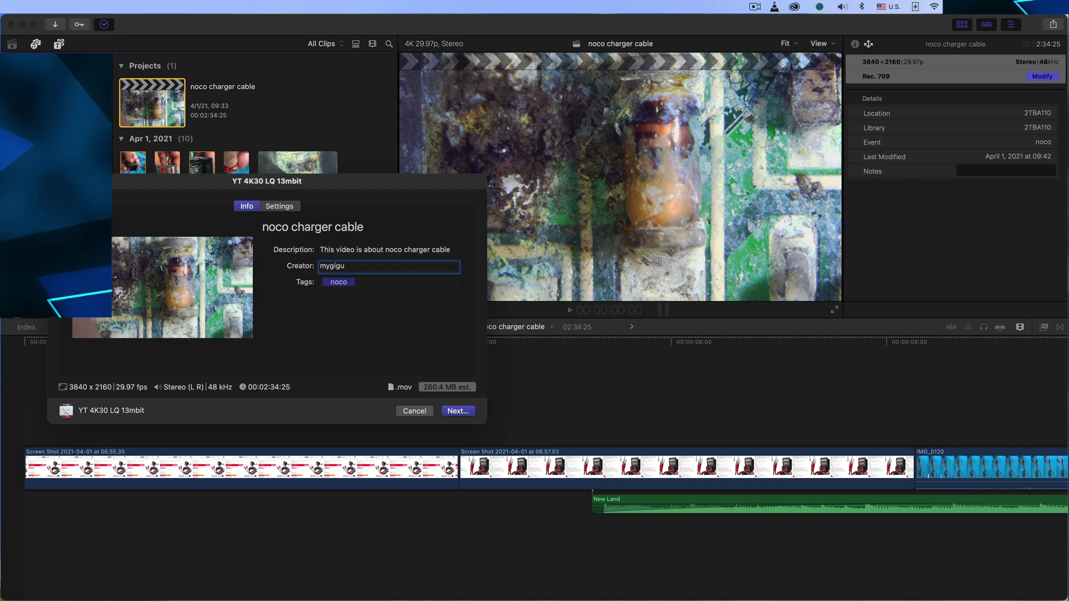
Fill in the Creator field and export noco charger cable.mov, replacing the existing file.
{"action": "type", "text": "ser"}
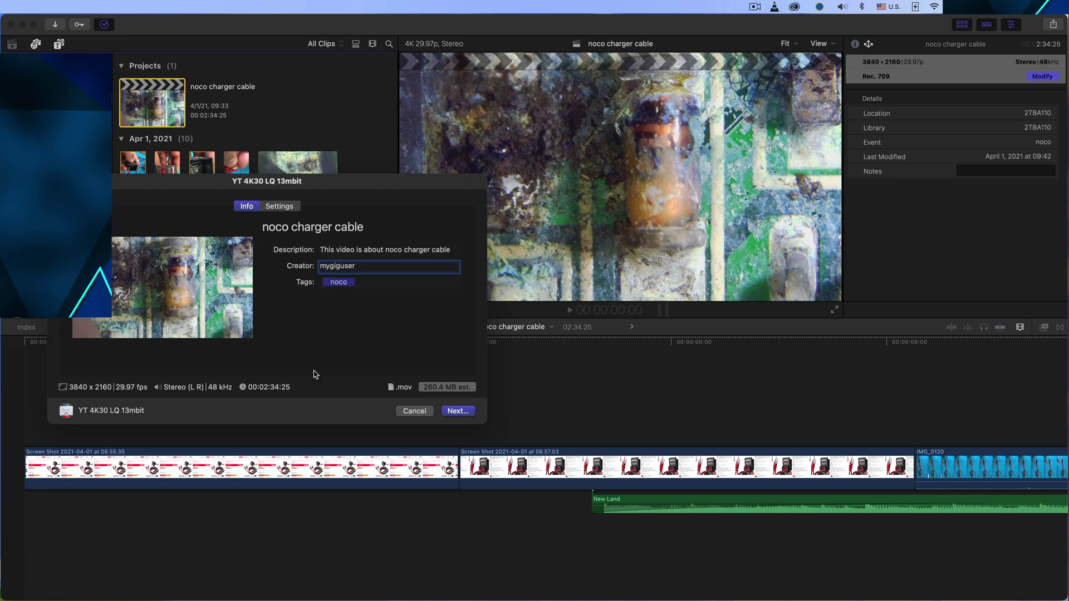
{"action": "left_click", "coordinate": [455, 411]}
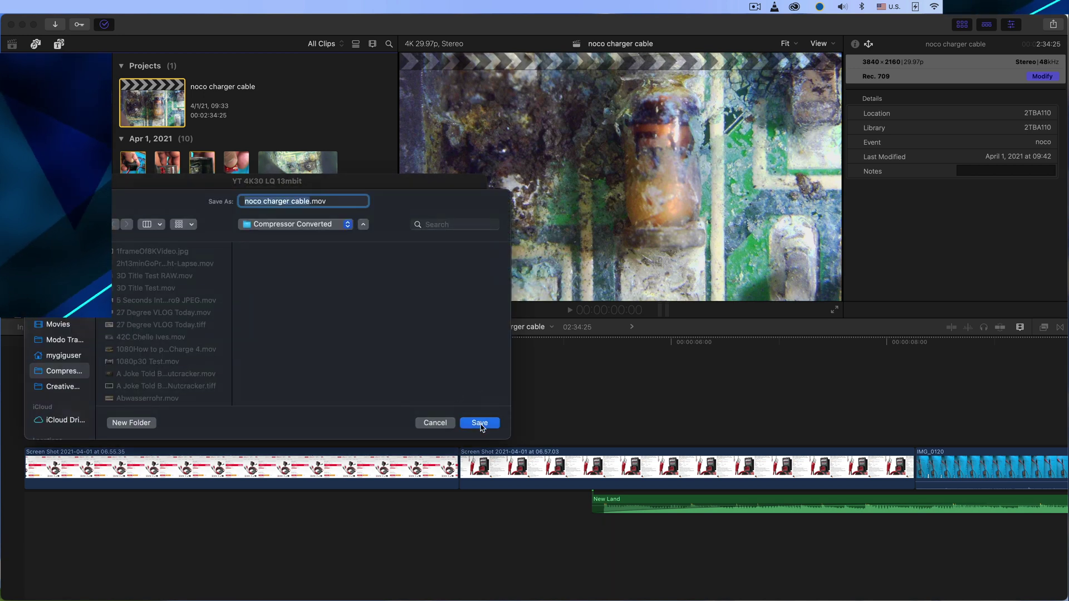
{"action": "left_click", "coordinate": [479, 424]}
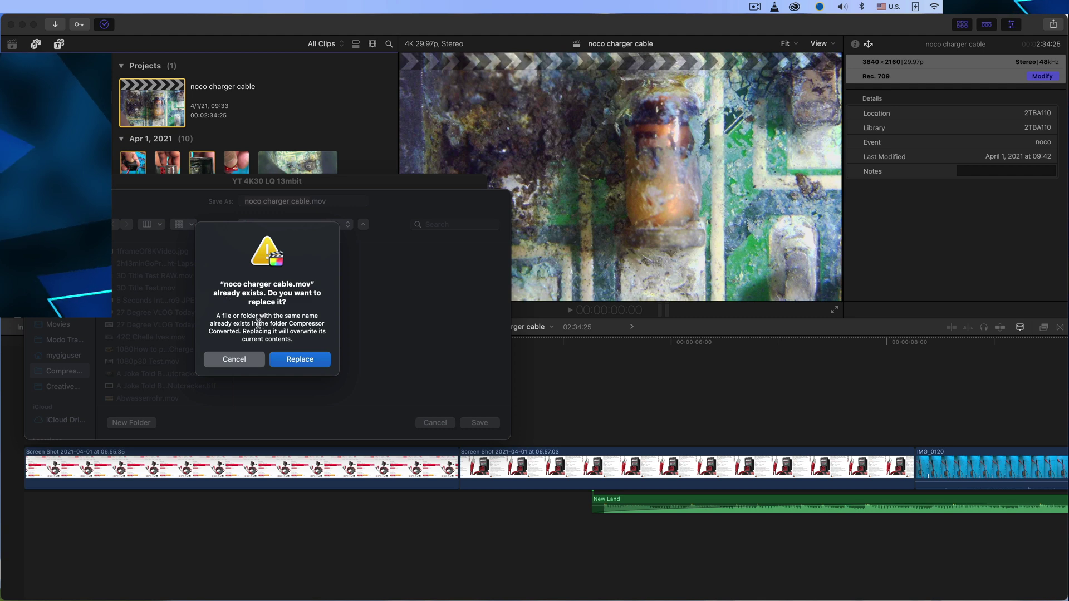
{"action": "left_click", "coordinate": [310, 361]}
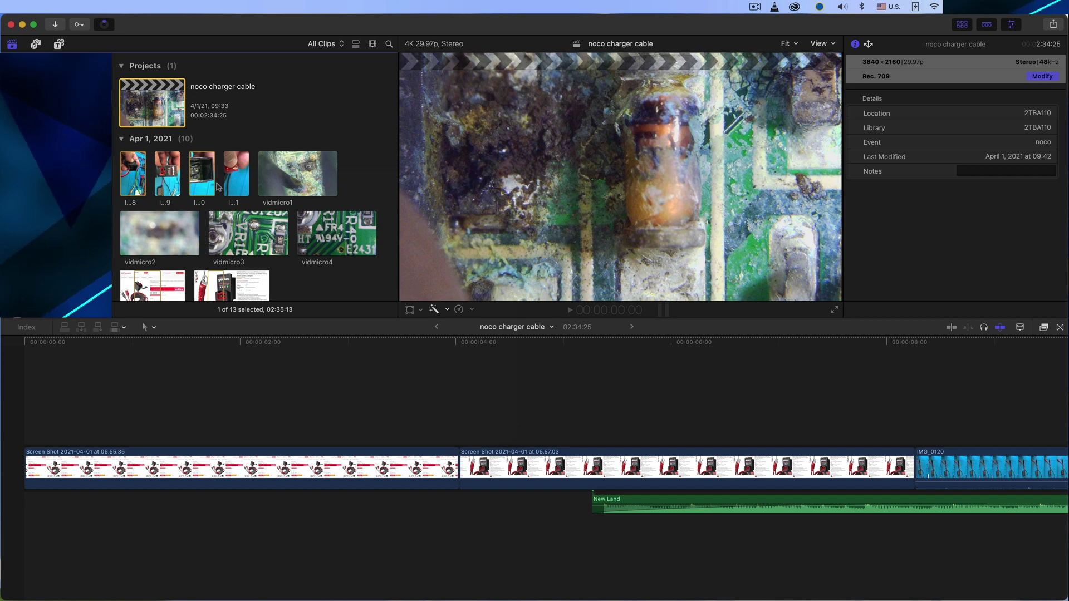
Open Background Tasks to monitor the Sharing render's progress.
{"action": "left_click", "coordinate": [105, 25]}
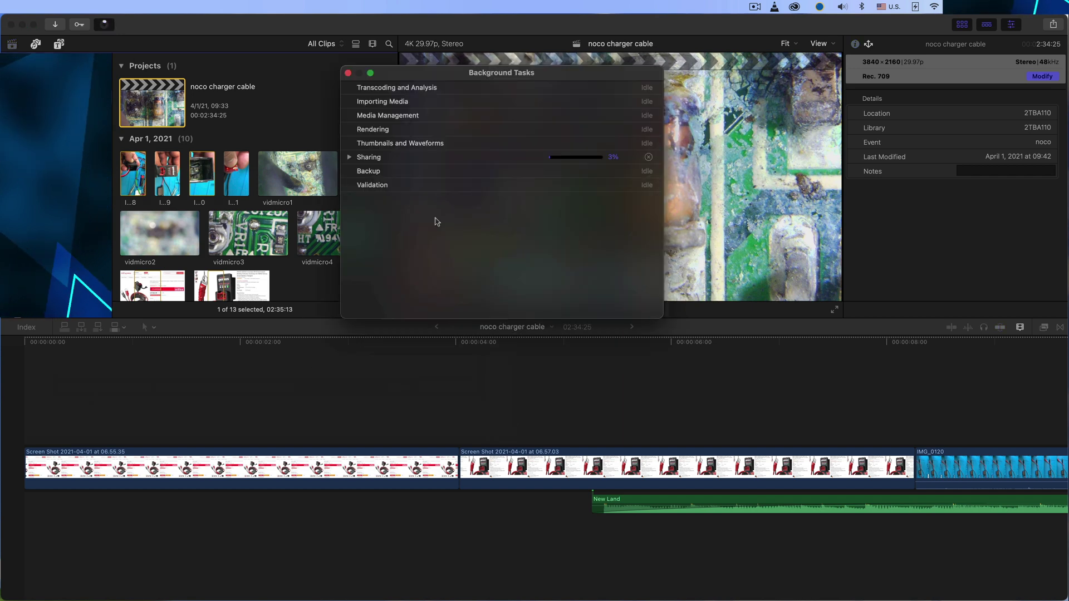